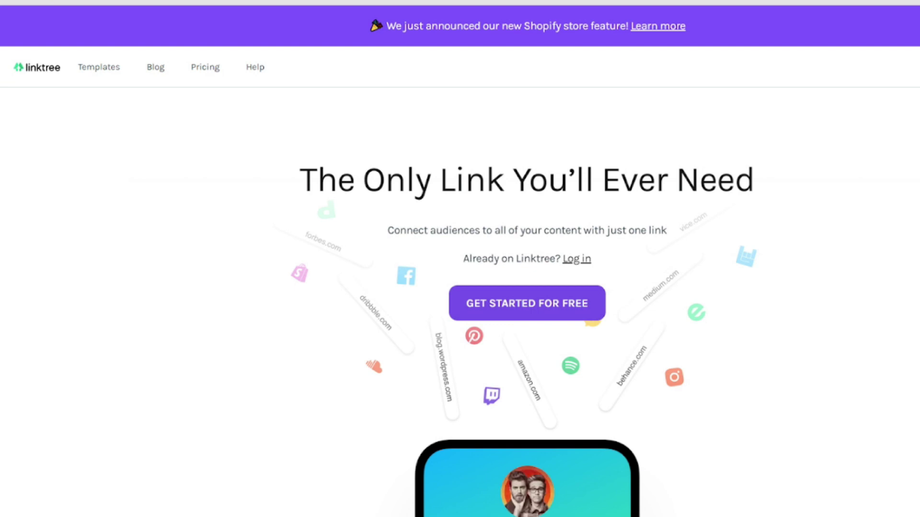
Step: Scroll the Linktree homepage past Use it anywhere, Link to everywhere and Collect payments to Easily managed
{"action": "scroll", "coordinate": [460, 258], "scroll_direction": "down", "scroll_amount": 2}
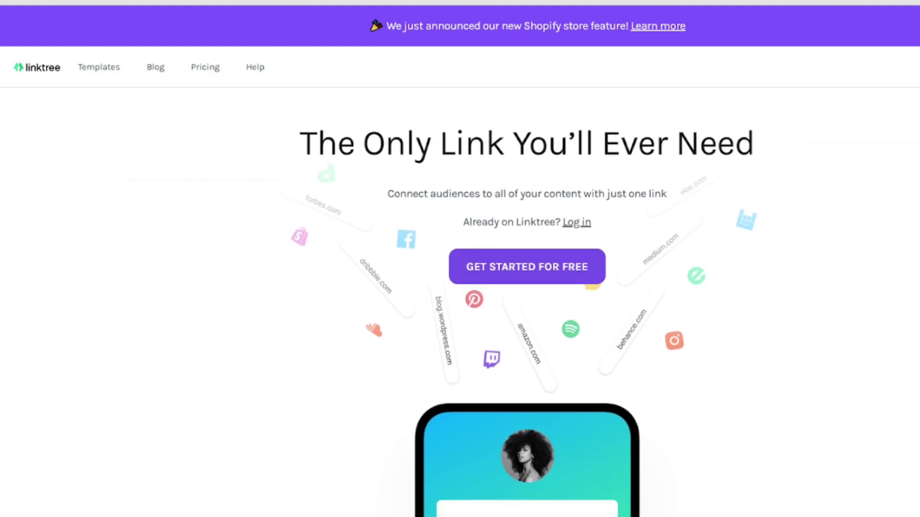
{"action": "scroll", "coordinate": [460, 259], "scroll_direction": "down", "scroll_amount": 2}
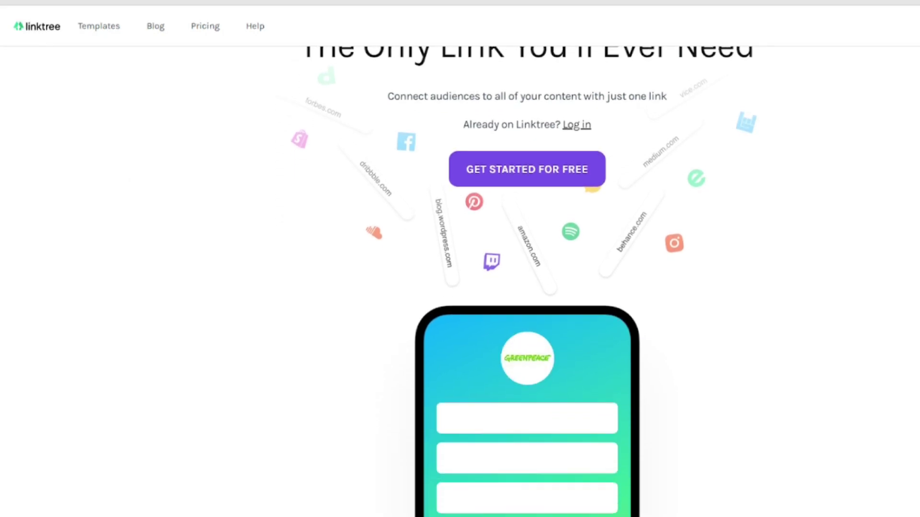
{"action": "scroll", "coordinate": [459, 258], "scroll_direction": "down", "scroll_amount": 2}
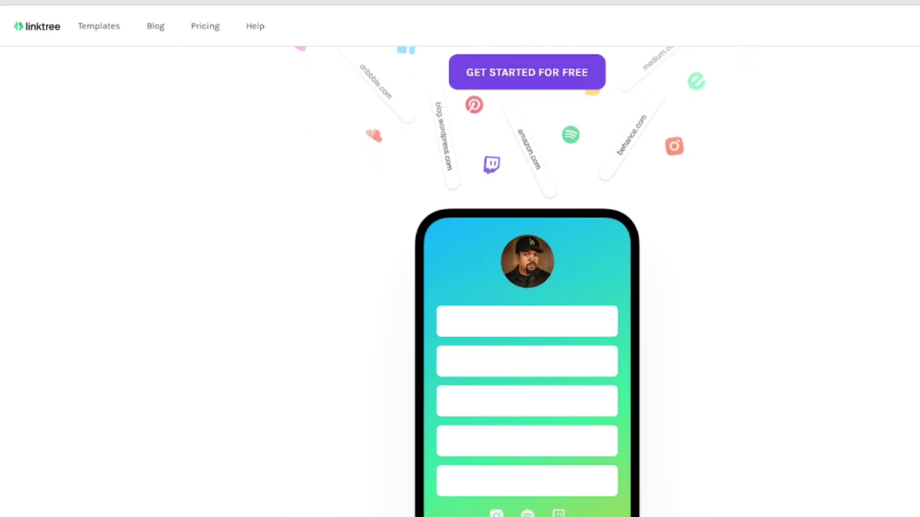
{"action": "scroll", "coordinate": [460, 259], "scroll_direction": "down", "scroll_amount": 1}
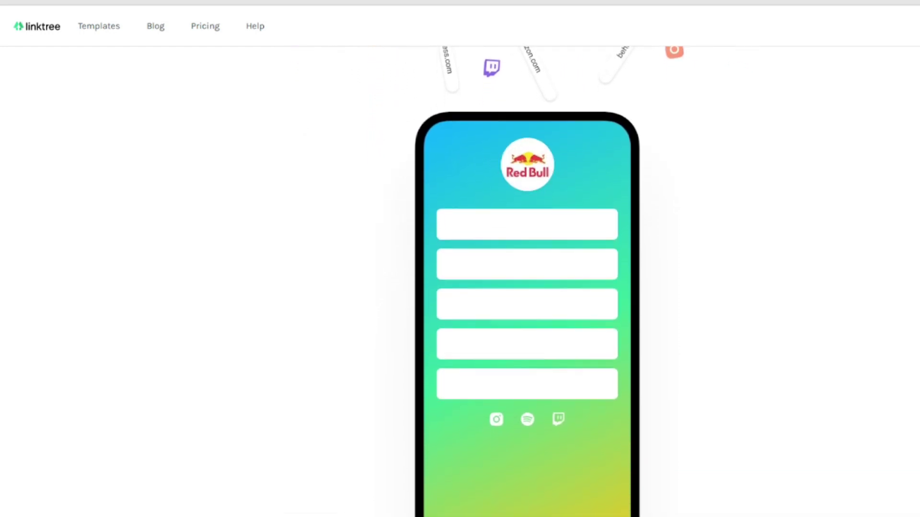
{"action": "scroll", "coordinate": [460, 259], "scroll_direction": "down", "scroll_amount": 2}
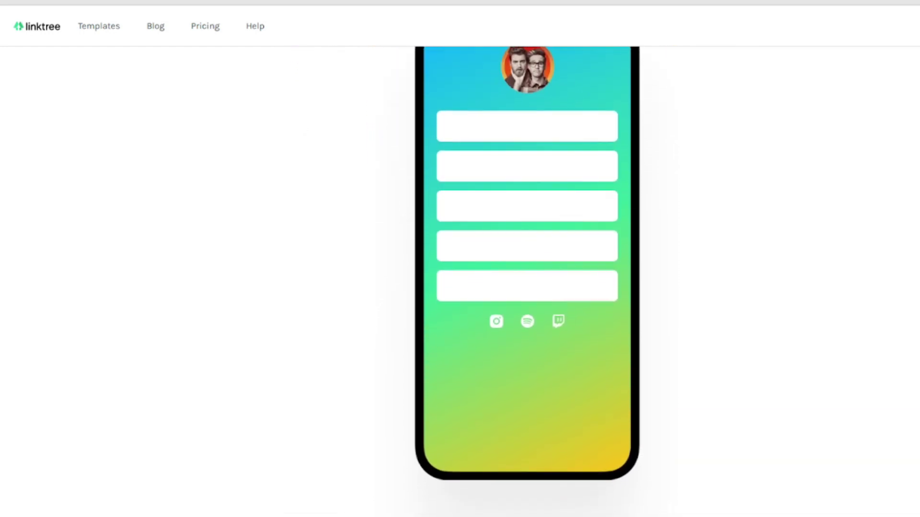
{"action": "scroll", "coordinate": [460, 258], "scroll_direction": "down", "scroll_amount": 2}
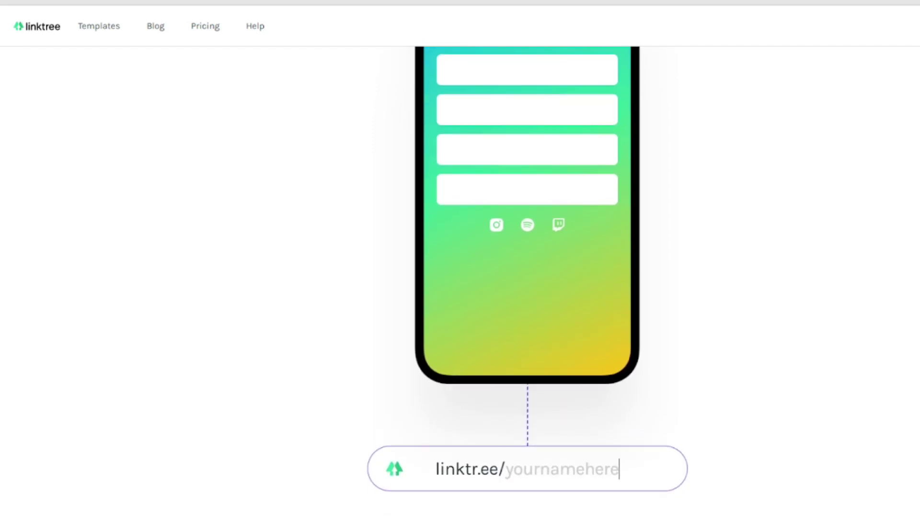
{"action": "scroll", "coordinate": [460, 259], "scroll_direction": "down", "scroll_amount": 2}
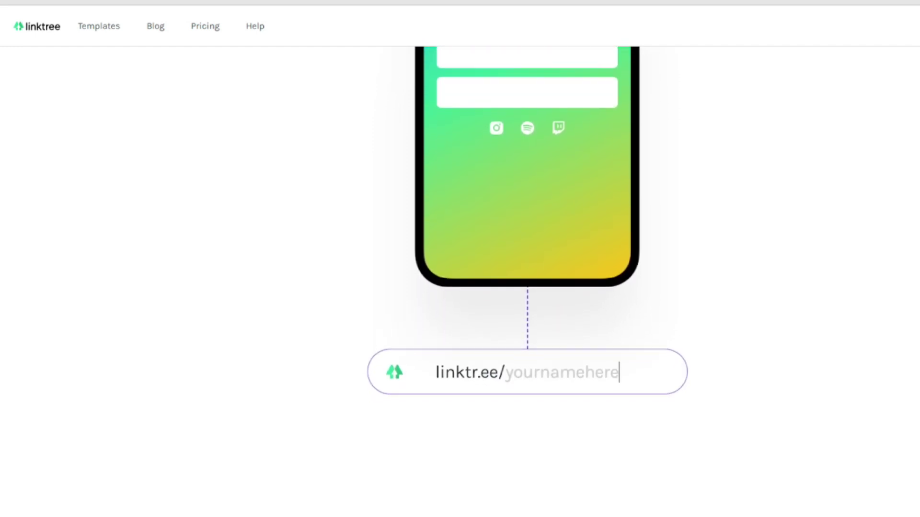
{"action": "scroll", "coordinate": [460, 259], "scroll_direction": "down", "scroll_amount": 2}
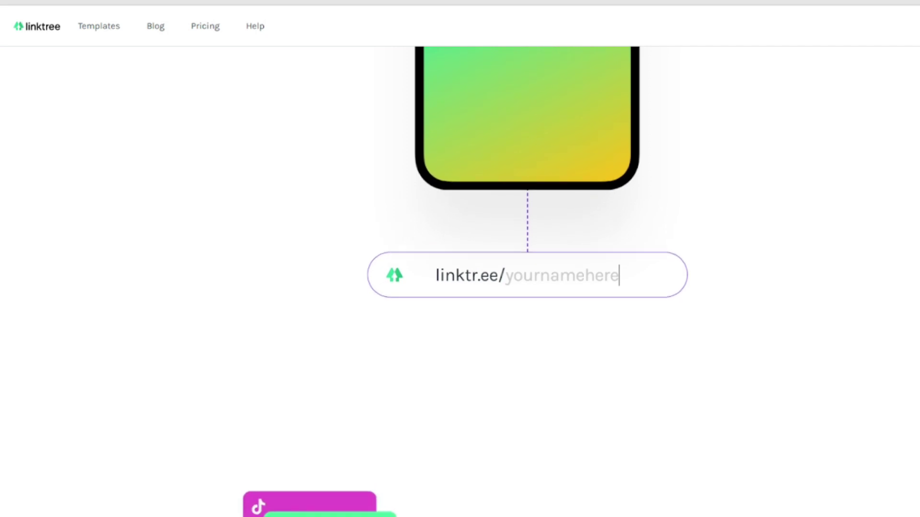
{"action": "scroll", "coordinate": [460, 259], "scroll_direction": "down", "scroll_amount": 2}
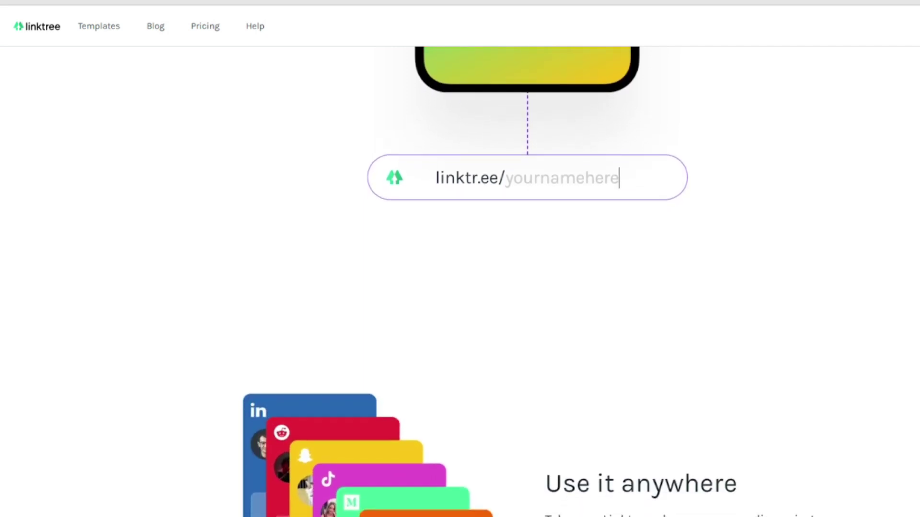
{"action": "scroll", "coordinate": [460, 259], "scroll_direction": "down", "scroll_amount": 2}
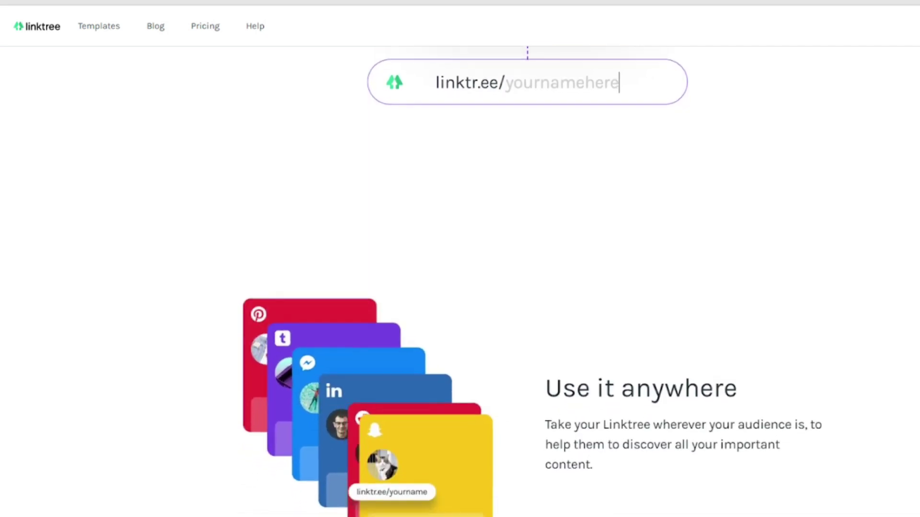
{"action": "scroll", "coordinate": [460, 258], "scroll_direction": "down", "scroll_amount": 2}
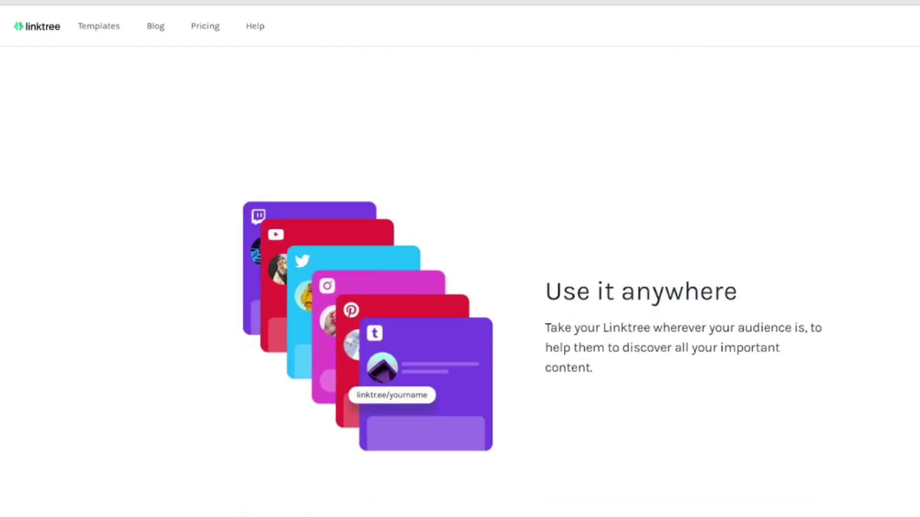
{"action": "scroll", "coordinate": [460, 259], "scroll_direction": "down", "scroll_amount": 2}
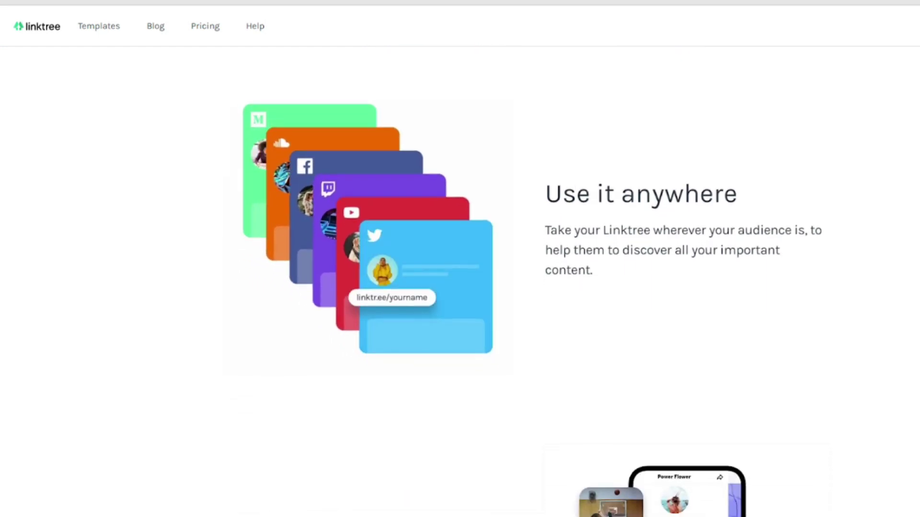
{"action": "scroll", "coordinate": [460, 259], "scroll_direction": "down", "scroll_amount": 2}
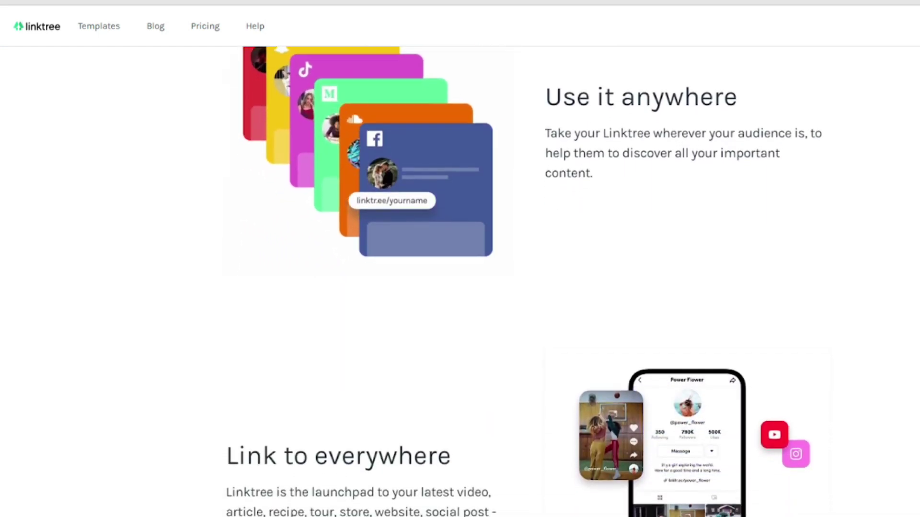
{"action": "scroll", "coordinate": [460, 259], "scroll_direction": "down", "scroll_amount": 2}
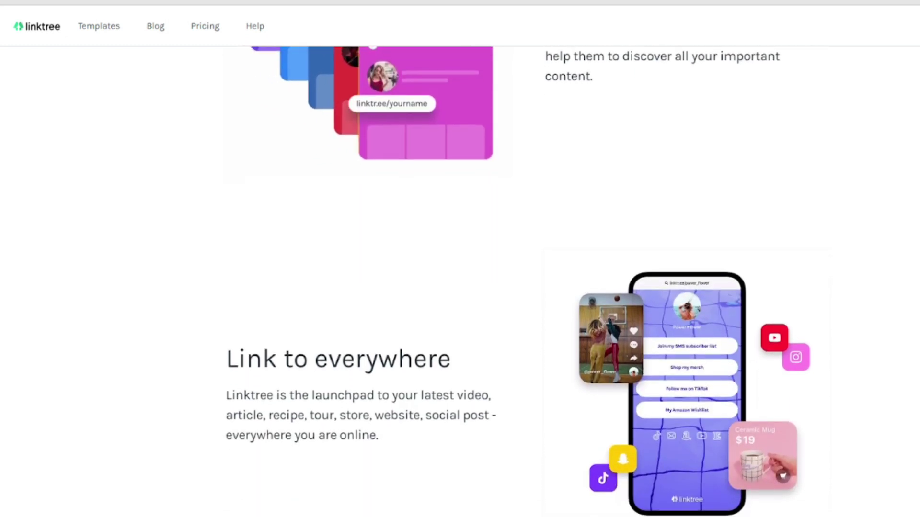
{"action": "scroll", "coordinate": [460, 259], "scroll_direction": "down", "scroll_amount": 2}
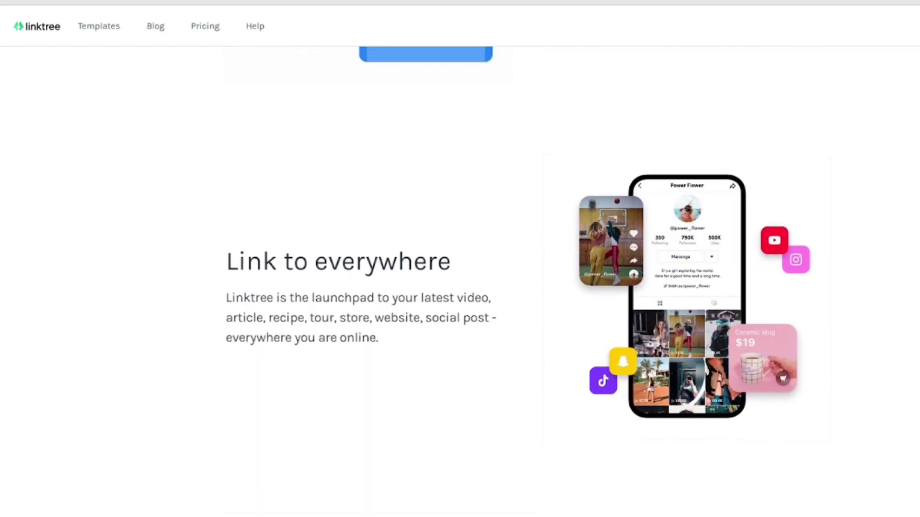
{"action": "scroll", "coordinate": [460, 259], "scroll_direction": "down", "scroll_amount": 2}
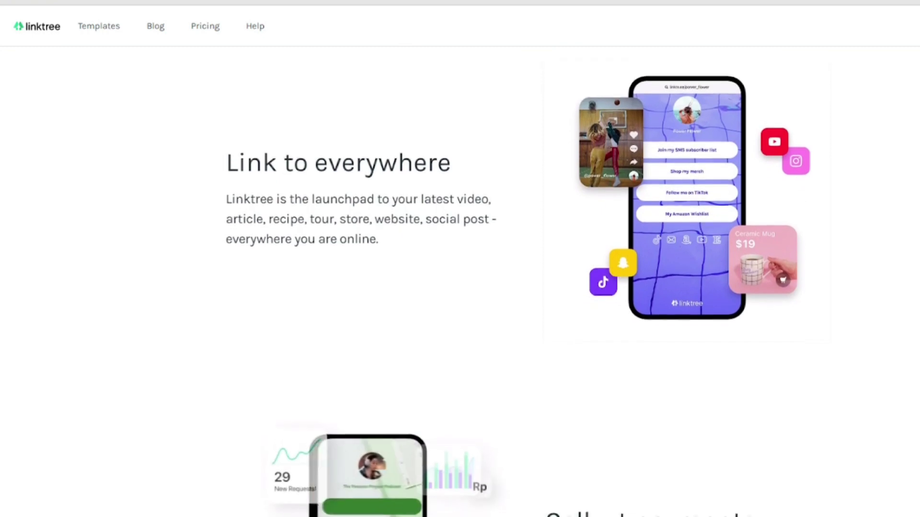
{"action": "scroll", "coordinate": [460, 259], "scroll_direction": "down", "scroll_amount": 2}
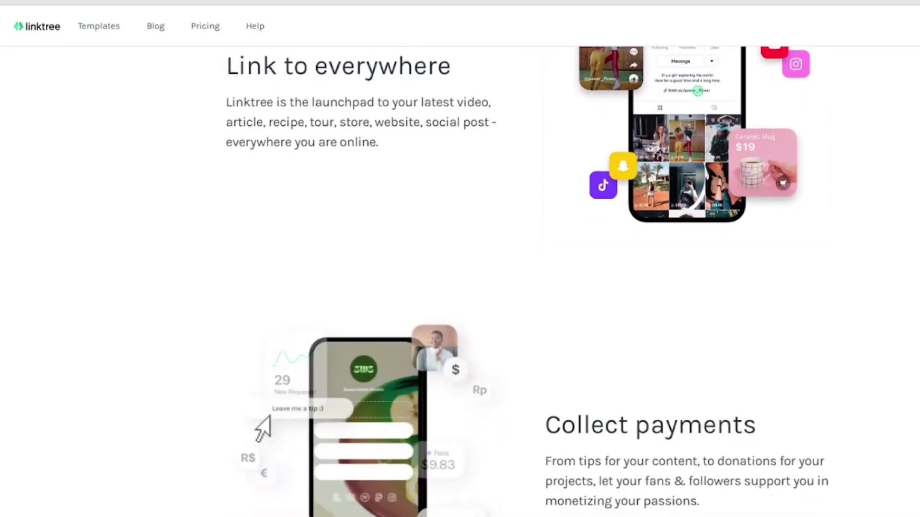
{"action": "scroll", "coordinate": [460, 258], "scroll_direction": "down", "scroll_amount": 2}
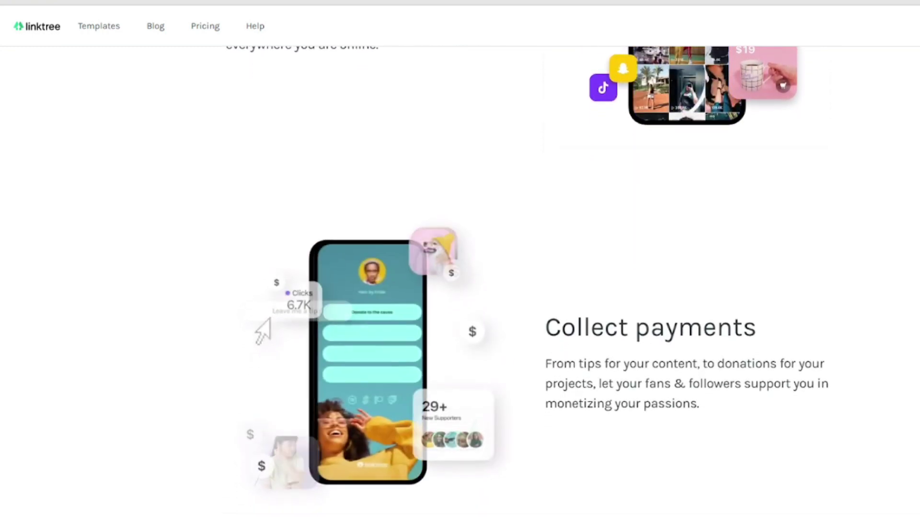
{"action": "scroll", "coordinate": [460, 259], "scroll_direction": "down", "scroll_amount": 2}
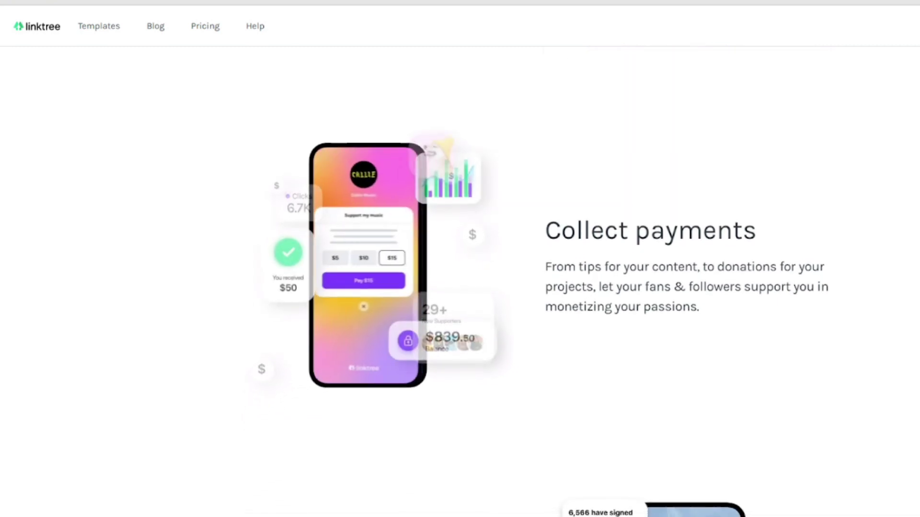
{"action": "scroll", "coordinate": [460, 259], "scroll_direction": "down", "scroll_amount": 2}
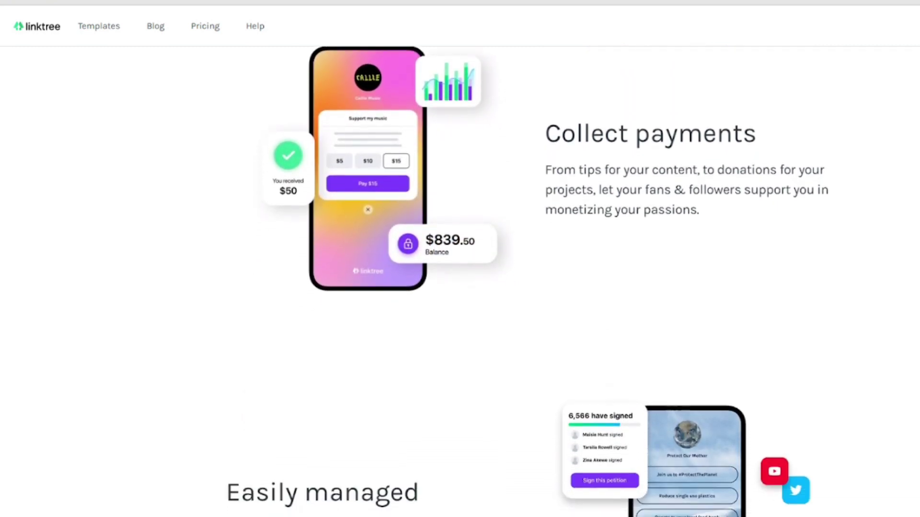
{"action": "scroll", "coordinate": [460, 259], "scroll_direction": "down", "scroll_amount": 2}
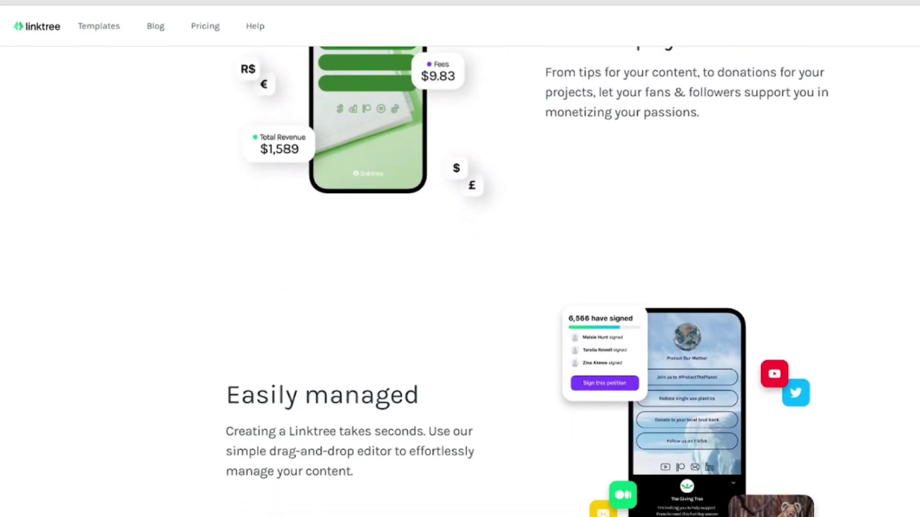
{"action": "scroll", "coordinate": [460, 258], "scroll_direction": "down", "scroll_amount": 2}
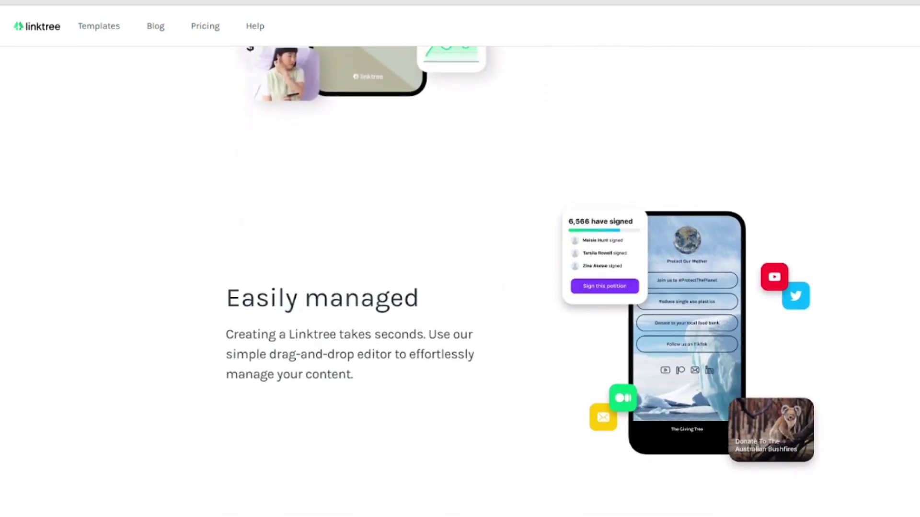
{"action": "scroll", "coordinate": [460, 259], "scroll_direction": "down", "scroll_amount": 2}
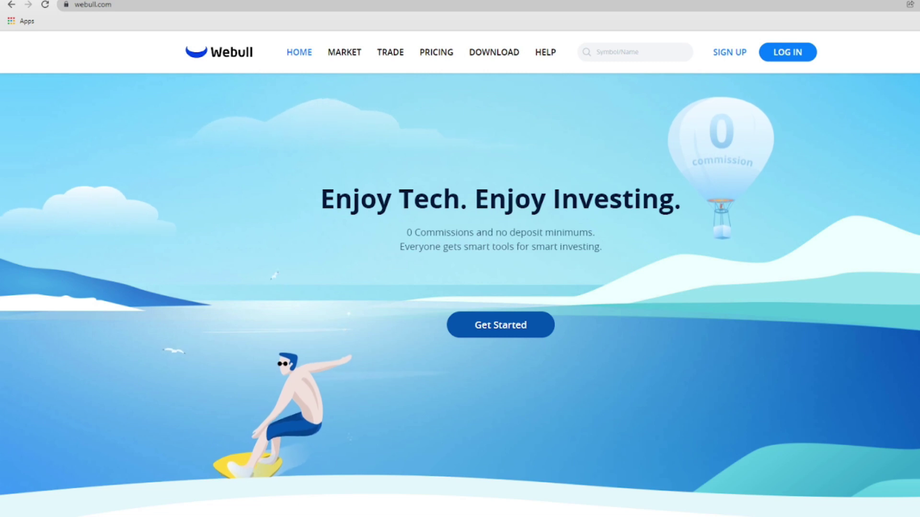
{"action": "scroll", "coordinate": [460, 258], "scroll_direction": "down", "scroll_amount": 4}
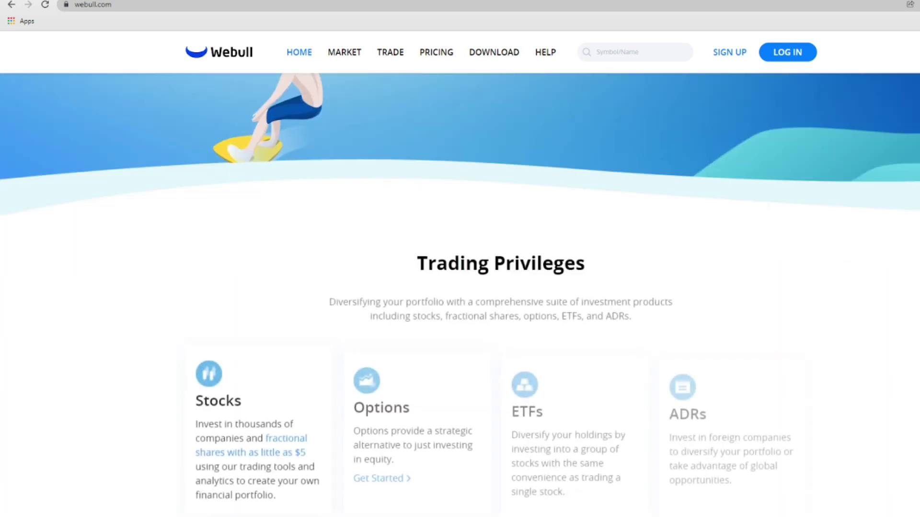
{"action": "scroll", "coordinate": [460, 287], "scroll_direction": "down", "scroll_amount": 3}
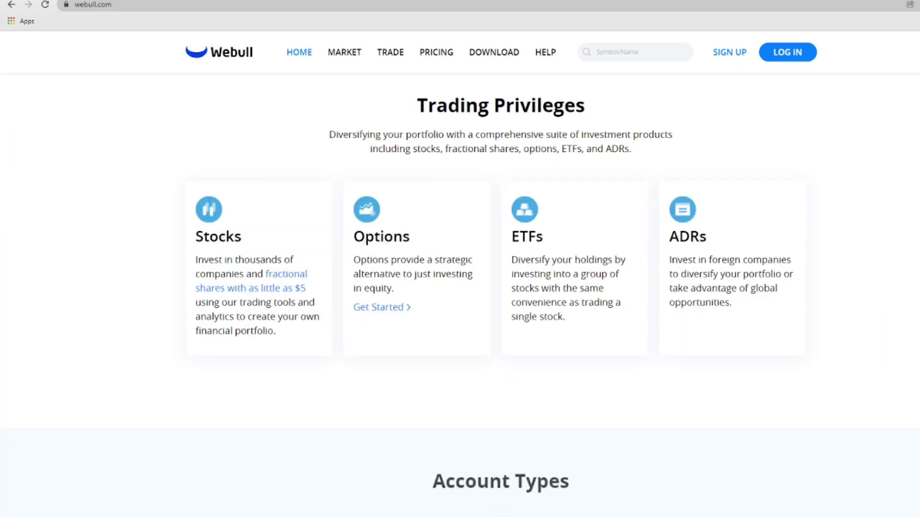
{"action": "scroll", "coordinate": [460, 288], "scroll_direction": "down", "scroll_amount": 4}
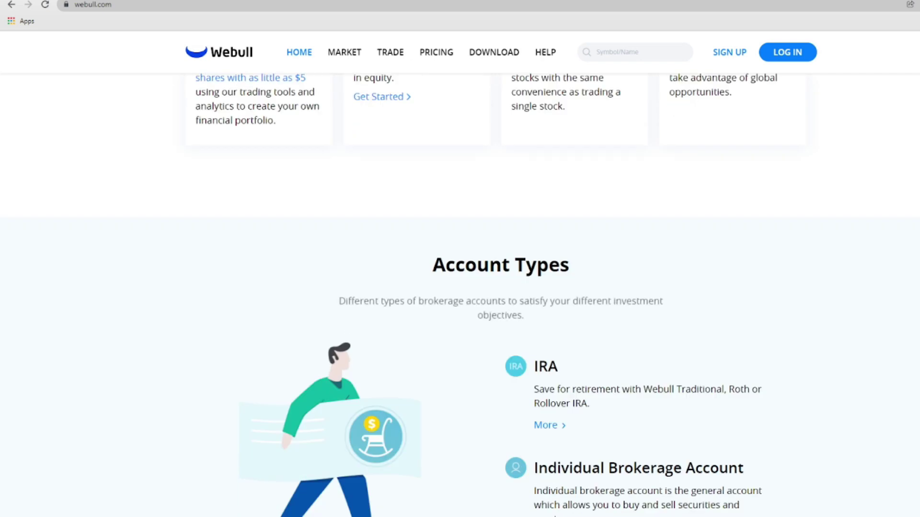
{"action": "scroll", "coordinate": [460, 288], "scroll_direction": "down", "scroll_amount": 3}
{"action": "scroll", "coordinate": [460, 287], "scroll_direction": "down", "scroll_amount": 5}
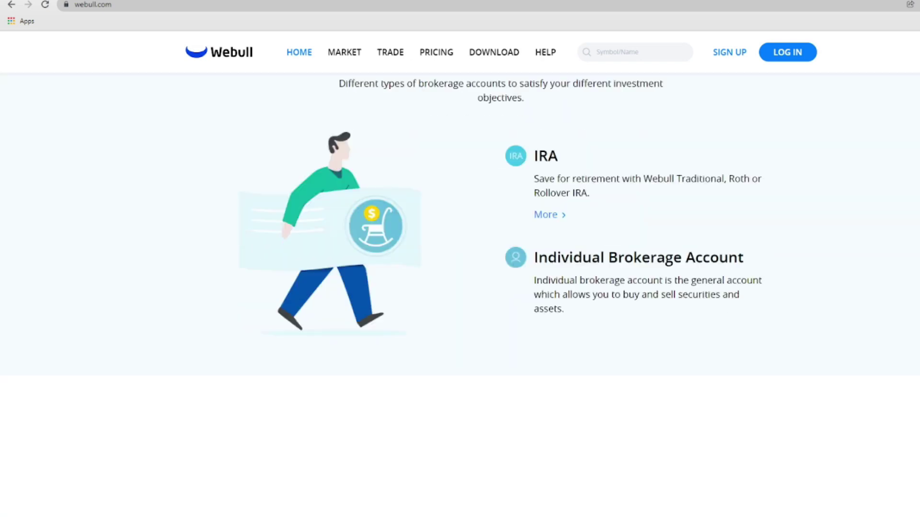
{"action": "scroll", "coordinate": [460, 287], "scroll_direction": "down", "scroll_amount": 3}
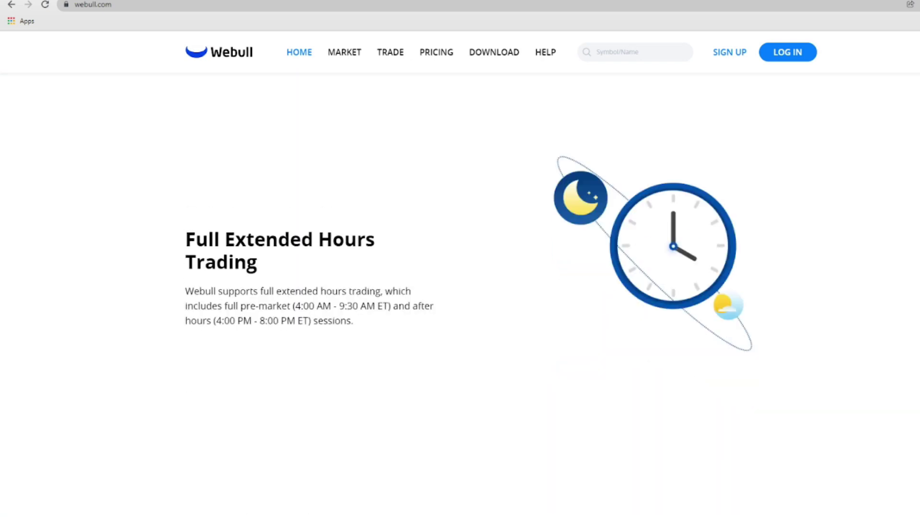
{"action": "scroll", "coordinate": [659, 288], "scroll_direction": "down", "scroll_amount": 4}
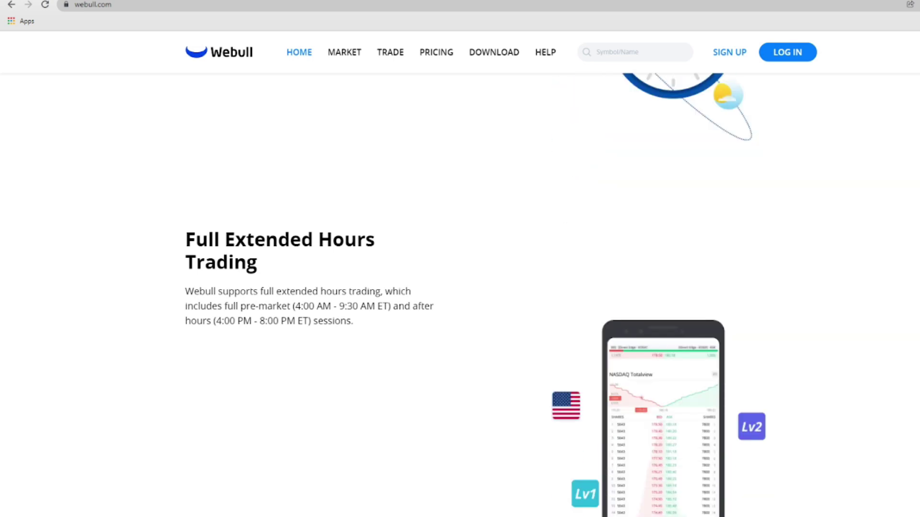
{"action": "scroll", "coordinate": [659, 287], "scroll_direction": "down", "scroll_amount": 5}
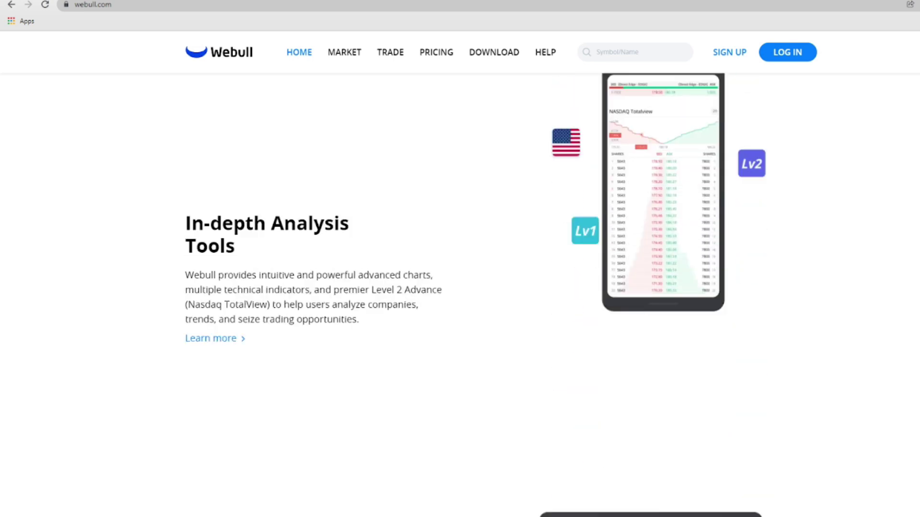
{"action": "scroll", "coordinate": [659, 287], "scroll_direction": "down", "scroll_amount": 5}
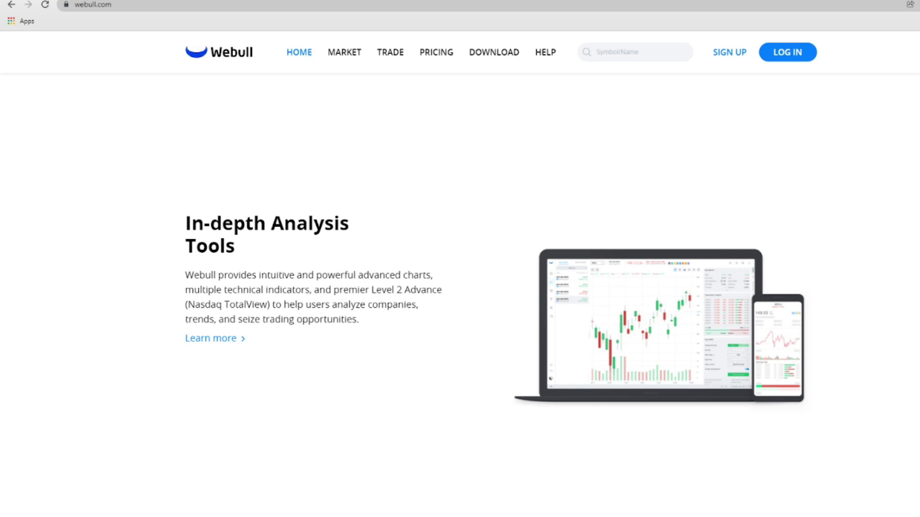
{"action": "scroll", "coordinate": [659, 288], "scroll_direction": "down", "scroll_amount": 3}
{"action": "scroll", "coordinate": [659, 288], "scroll_direction": "down", "scroll_amount": 7}
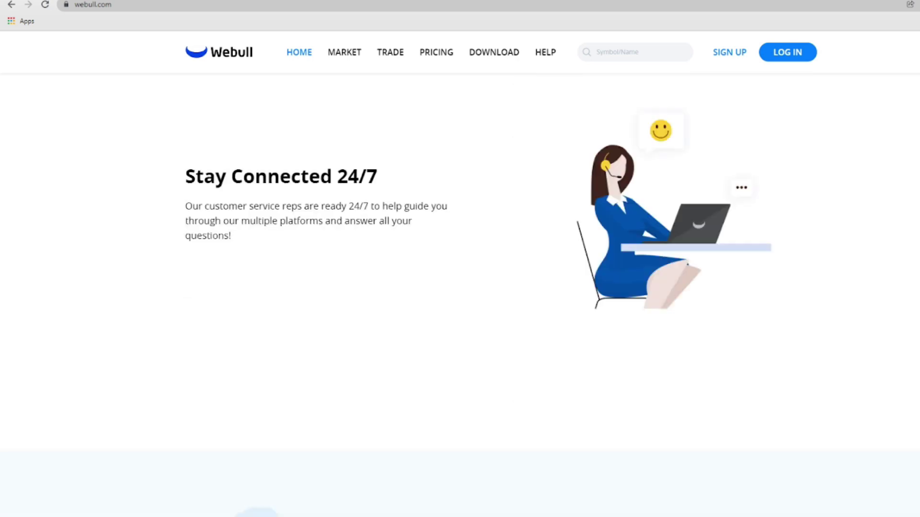
{"action": "scroll", "coordinate": [460, 287], "scroll_direction": "down", "scroll_amount": 7}
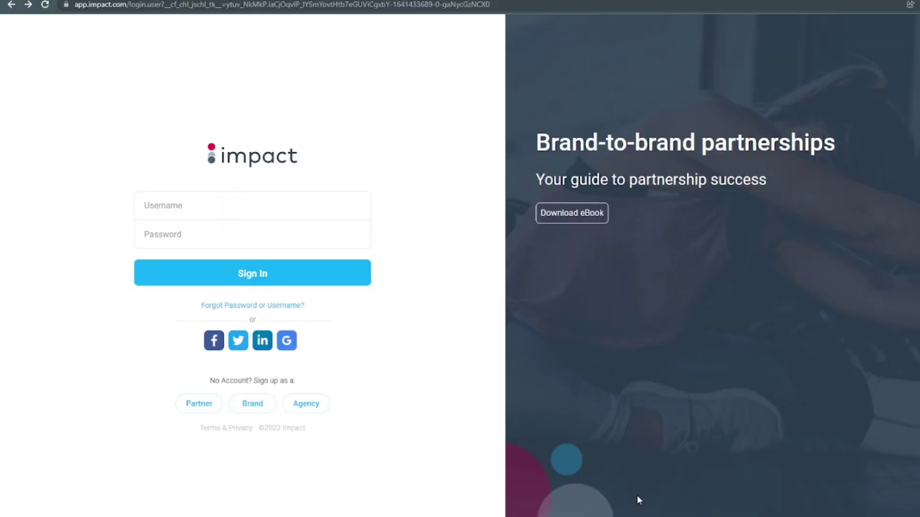
Step: Begin the Impact.com sign-up as a media partner
{"action": "left_click", "coordinate": [200, 404]}
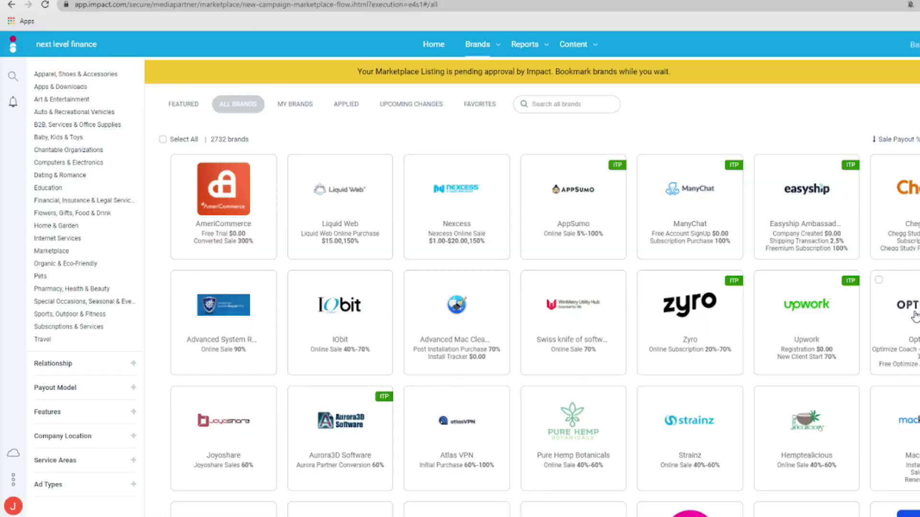
Step: Scroll through the All Brands list, expanding and then collapsing the Relationship filter
{"action": "scroll", "coordinate": [915, 316], "scroll_direction": "down", "scroll_amount": 2}
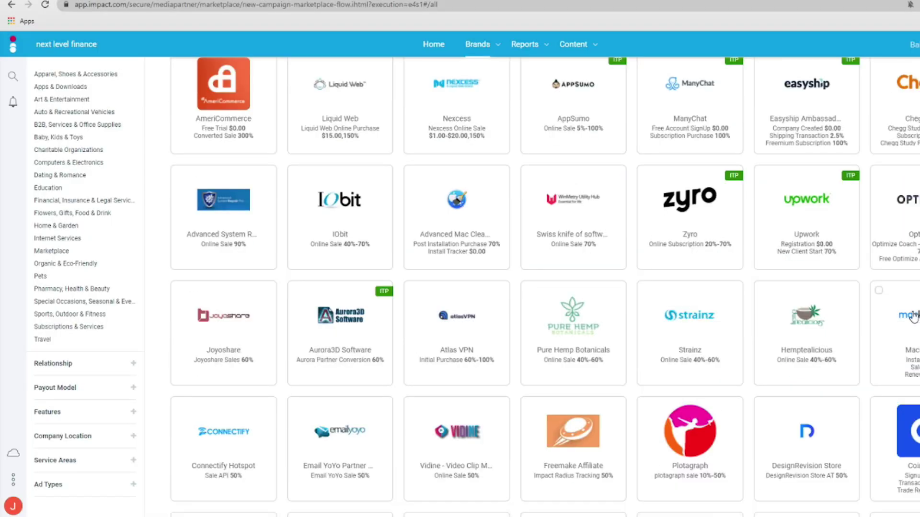
{"action": "scroll", "coordinate": [913, 316], "scroll_direction": "down", "scroll_amount": 4}
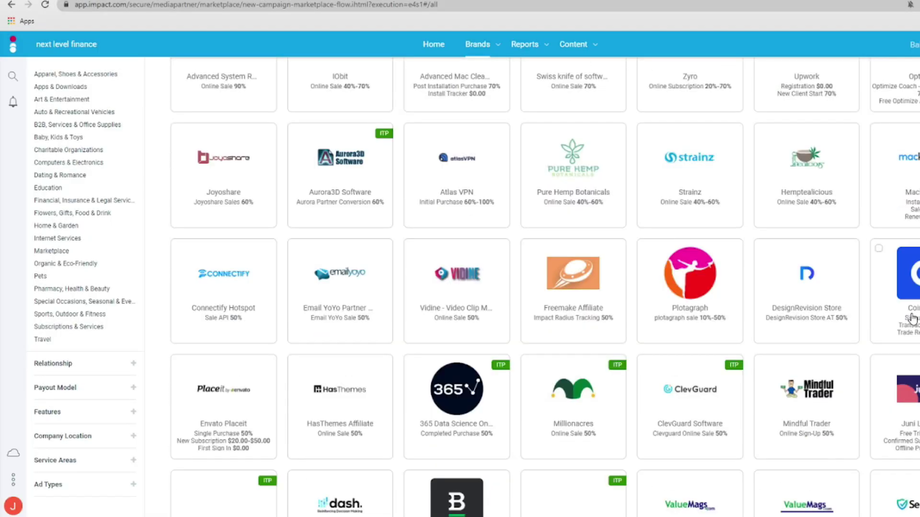
{"action": "scroll", "coordinate": [913, 318], "scroll_direction": "down", "scroll_amount": 5}
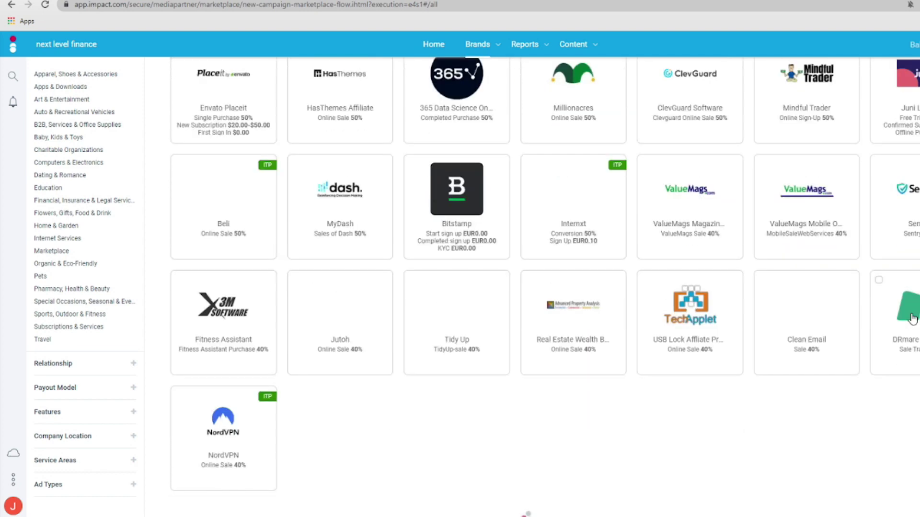
{"action": "scroll", "coordinate": [912, 319], "scroll_direction": "down", "scroll_amount": 4}
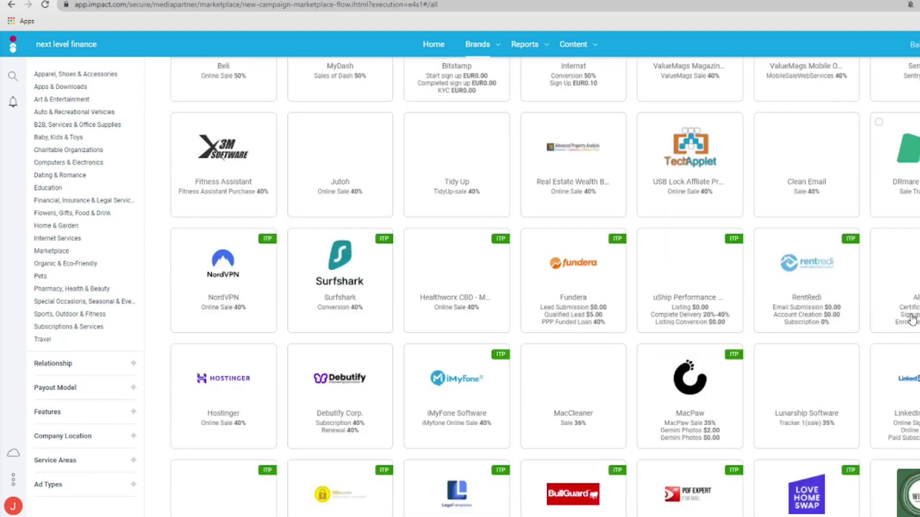
{"action": "scroll", "coordinate": [912, 318], "scroll_direction": "down", "scroll_amount": 2}
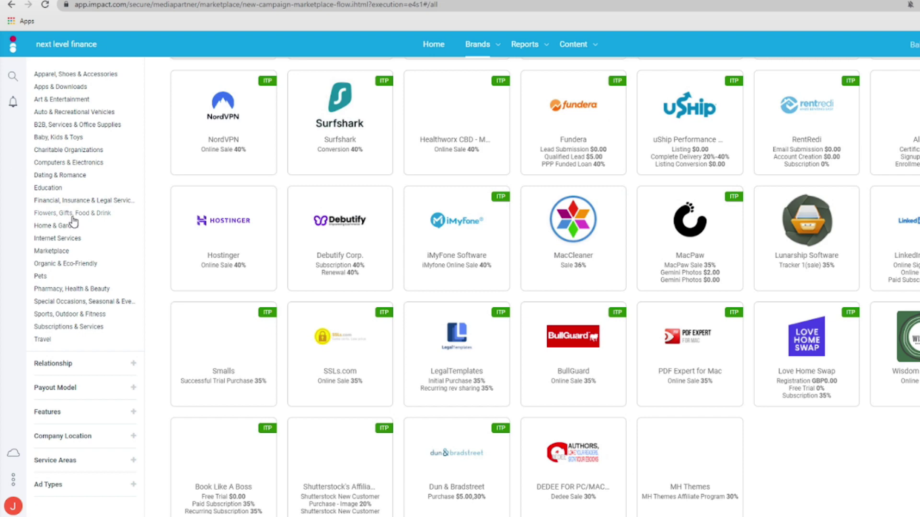
{"action": "left_click", "coordinate": [132, 365]}
{"action": "scroll", "coordinate": [133, 365], "scroll_direction": "down", "scroll_amount": 4}
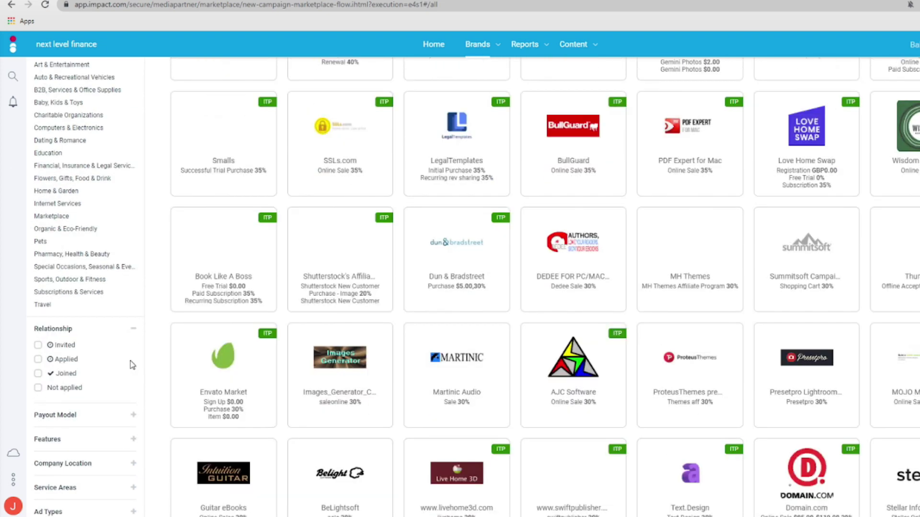
{"action": "left_click", "coordinate": [132, 331]}
{"action": "scroll", "coordinate": [117, 232], "scroll_direction": "up", "scroll_amount": 4}
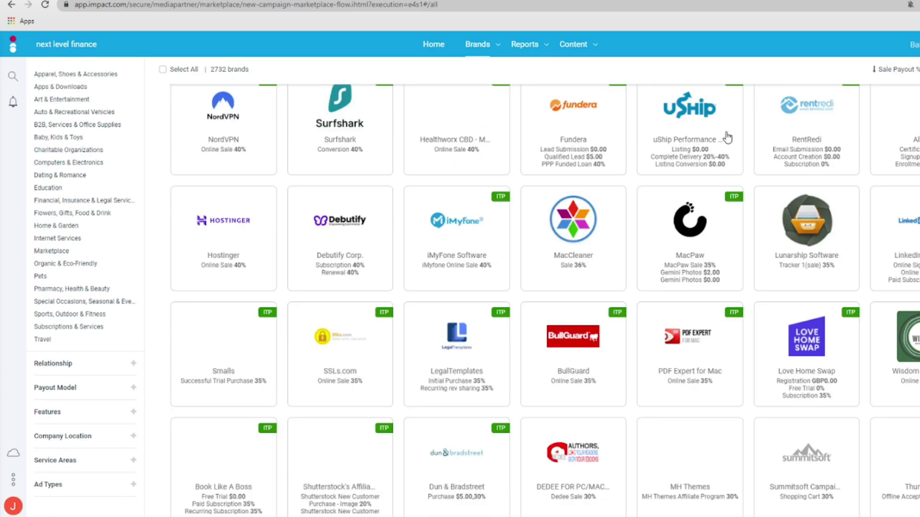
Step: Browse further down the brands and back up, then show the account balance and earnings dropdown
{"action": "scroll", "coordinate": [545, 301], "scroll_direction": "down", "scroll_amount": 8}
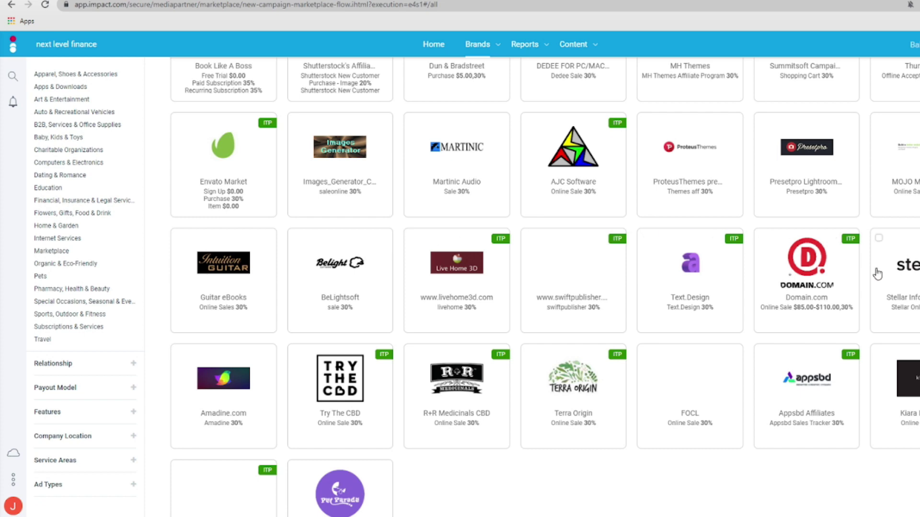
{"action": "scroll", "coordinate": [877, 274], "scroll_direction": "down", "scroll_amount": 2}
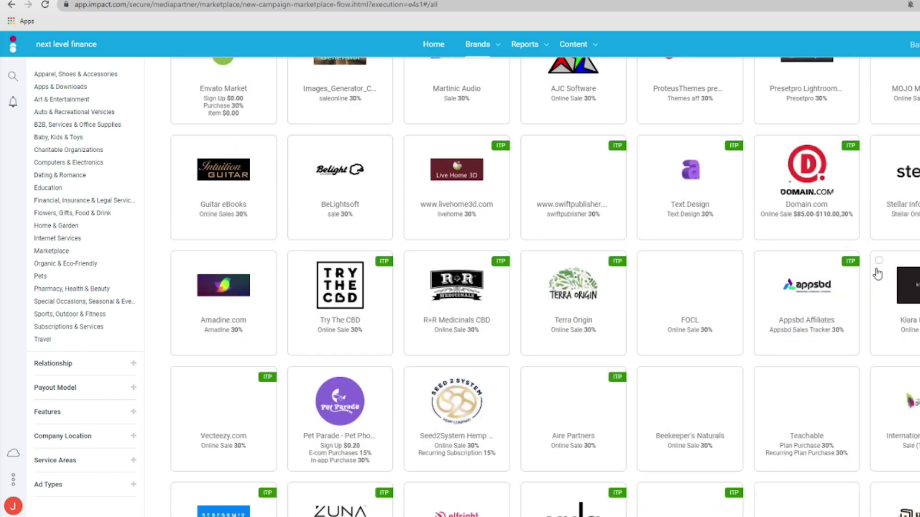
{"action": "scroll", "coordinate": [878, 274], "scroll_direction": "down", "scroll_amount": 3}
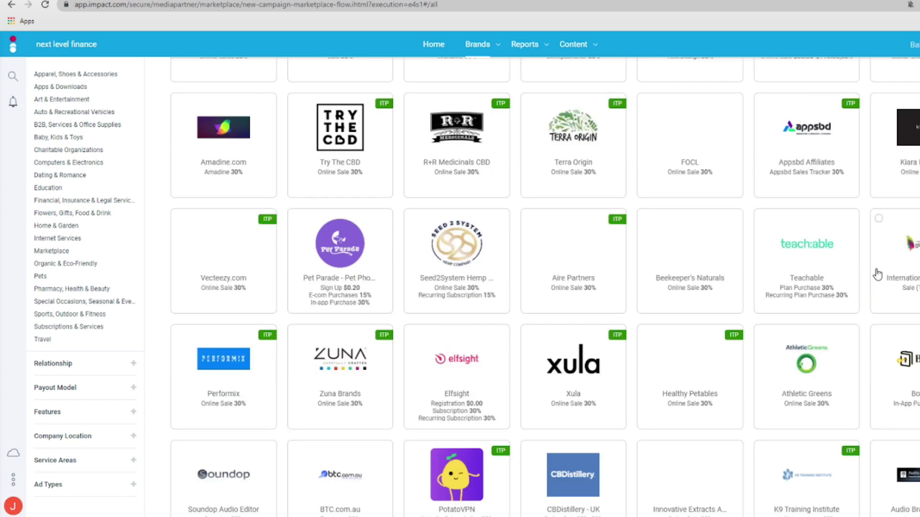
{"action": "scroll", "coordinate": [878, 274], "scroll_direction": "down", "scroll_amount": 4}
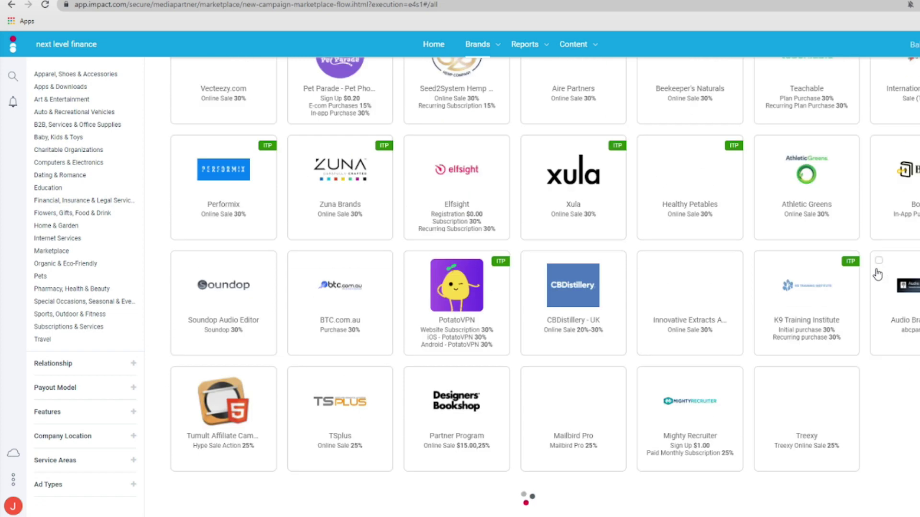
{"action": "scroll", "coordinate": [877, 274], "scroll_direction": "down", "scroll_amount": 4}
{"action": "scroll", "coordinate": [876, 269], "scroll_direction": "down", "scroll_amount": 5}
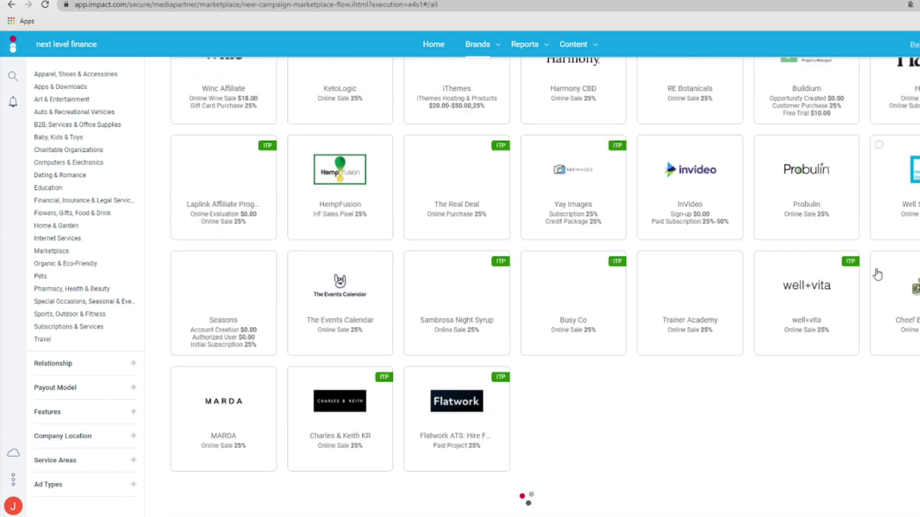
{"action": "scroll", "coordinate": [876, 272], "scroll_direction": "up", "scroll_amount": 6}
{"action": "scroll", "coordinate": [871, 274], "scroll_direction": "up", "scroll_amount": 6}
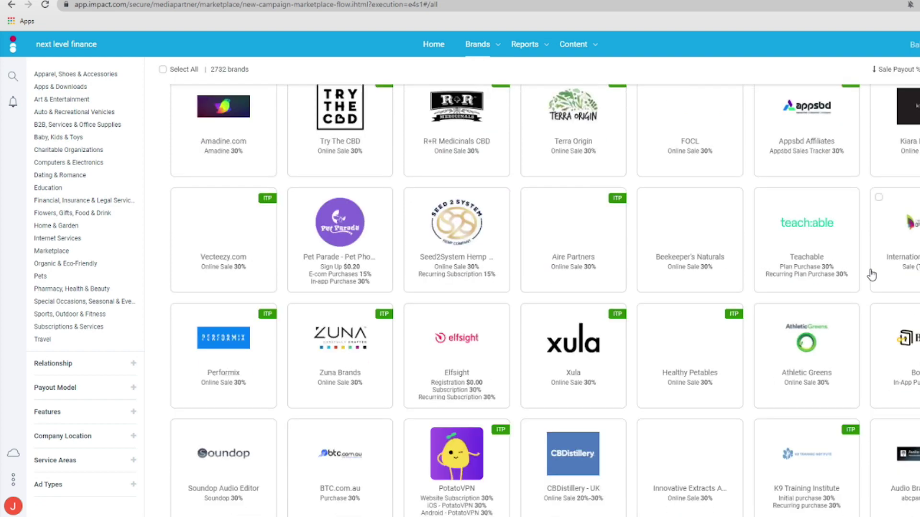
{"action": "scroll", "coordinate": [871, 275], "scroll_direction": "up", "scroll_amount": 6}
{"action": "scroll", "coordinate": [872, 274], "scroll_direction": "up", "scroll_amount": 6}
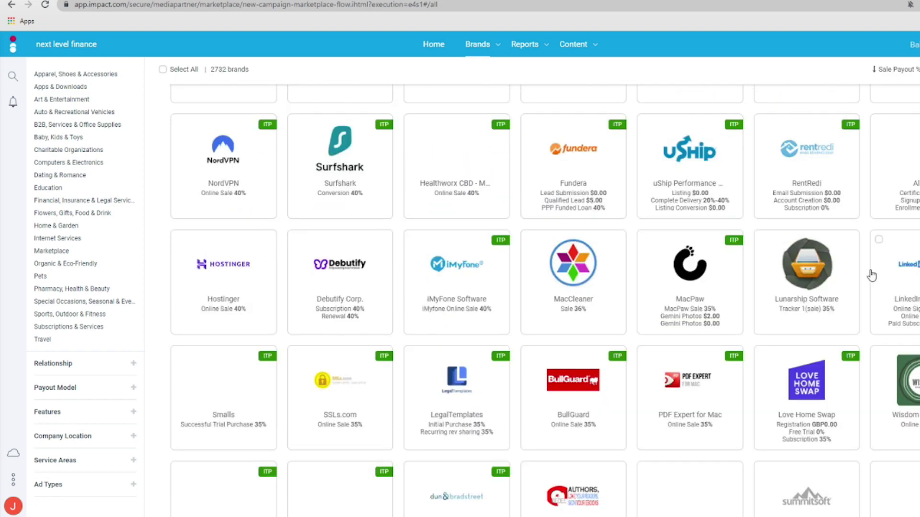
{"action": "scroll", "coordinate": [871, 273], "scroll_direction": "up", "scroll_amount": 5}
{"action": "scroll", "coordinate": [871, 273], "scroll_direction": "up", "scroll_amount": 6}
{"action": "left_click", "coordinate": [892, 41]}
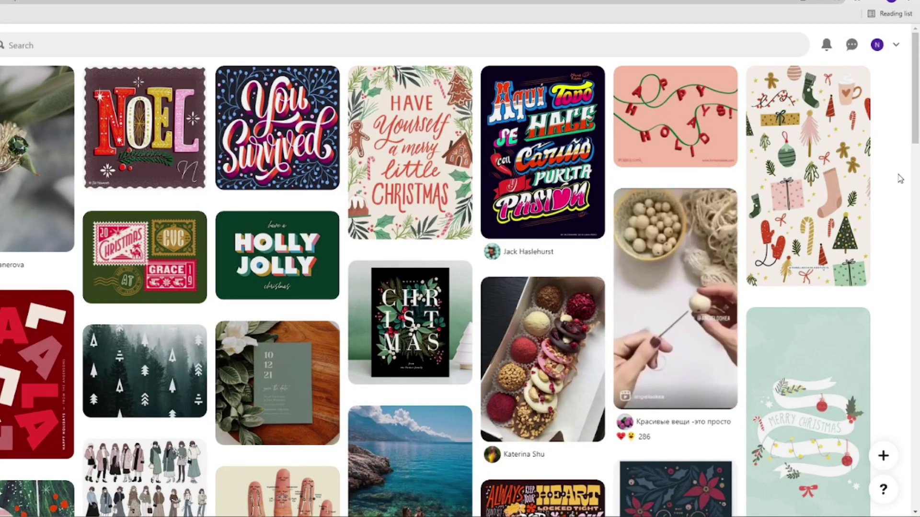
Step: Add a free Pinterest business account, then focus Create a Pin's destination link field
{"action": "left_click", "coordinate": [880, 46]}
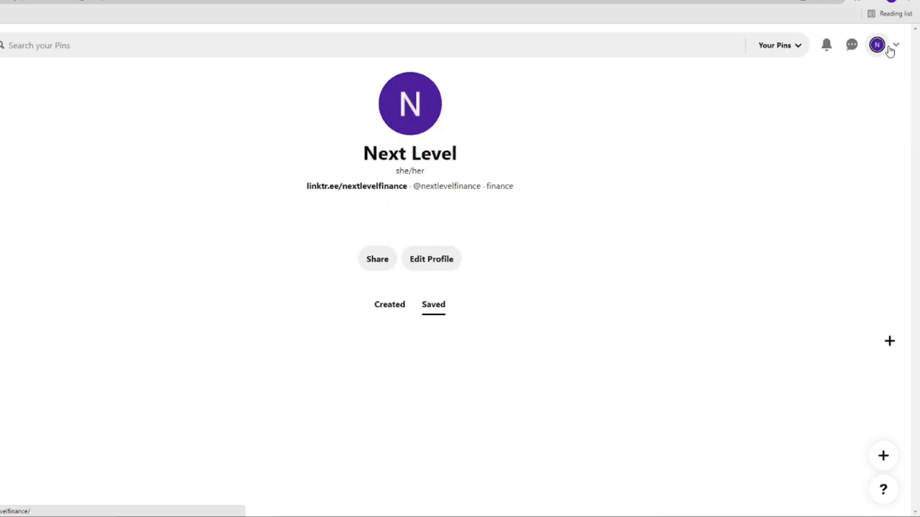
{"action": "left_click", "coordinate": [897, 47]}
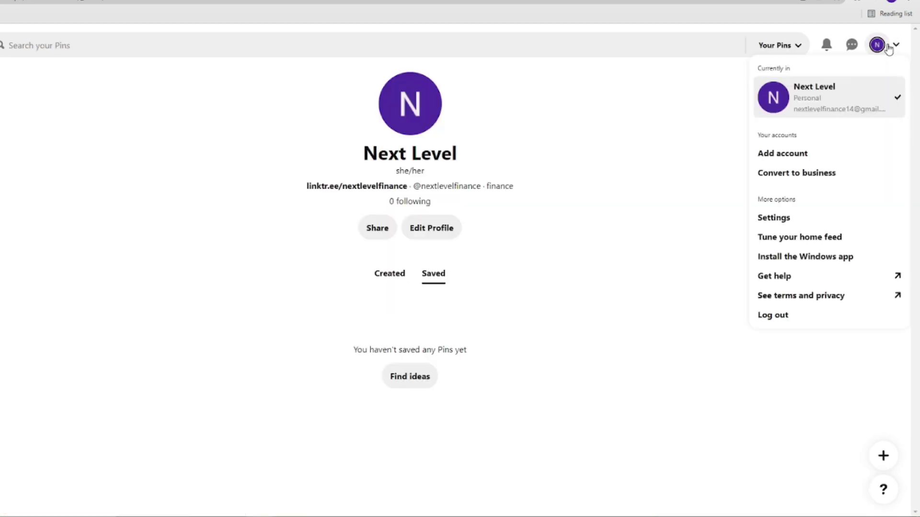
{"action": "left_click", "coordinate": [799, 152]}
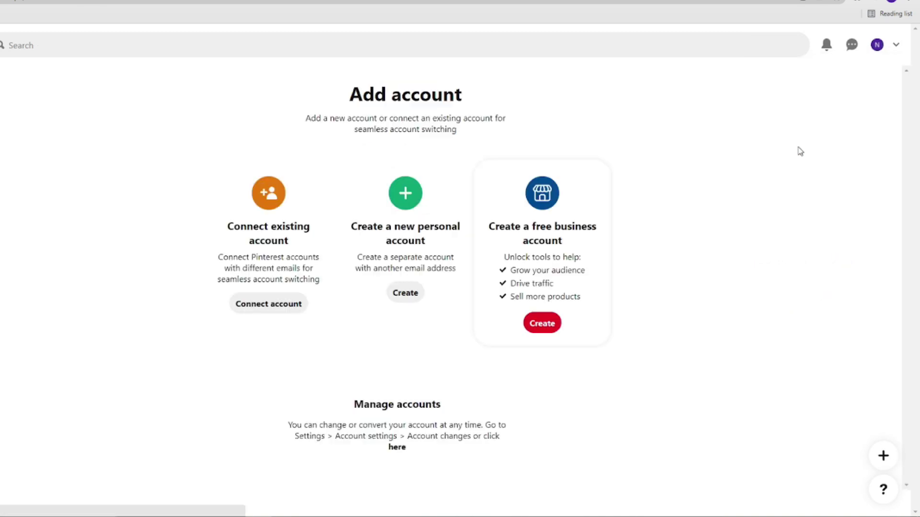
{"action": "left_click", "coordinate": [541, 324]}
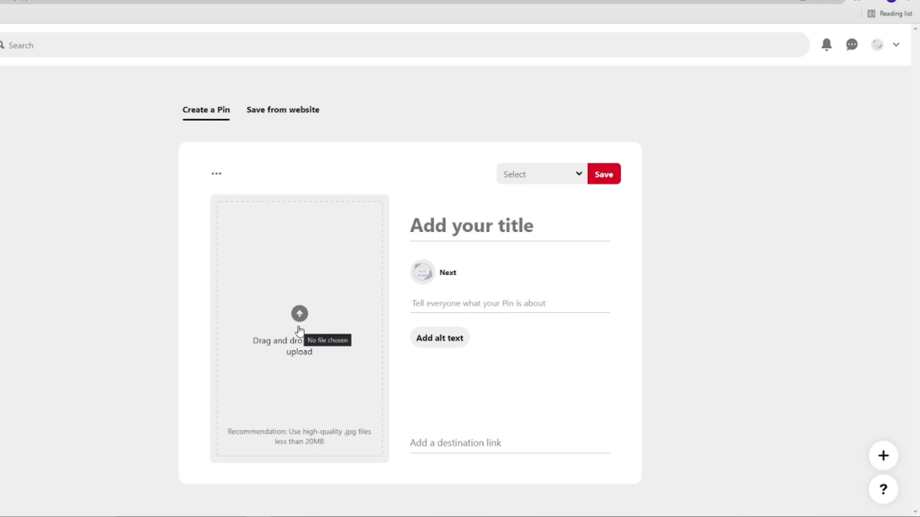
{"action": "left_click", "coordinate": [438, 441]}
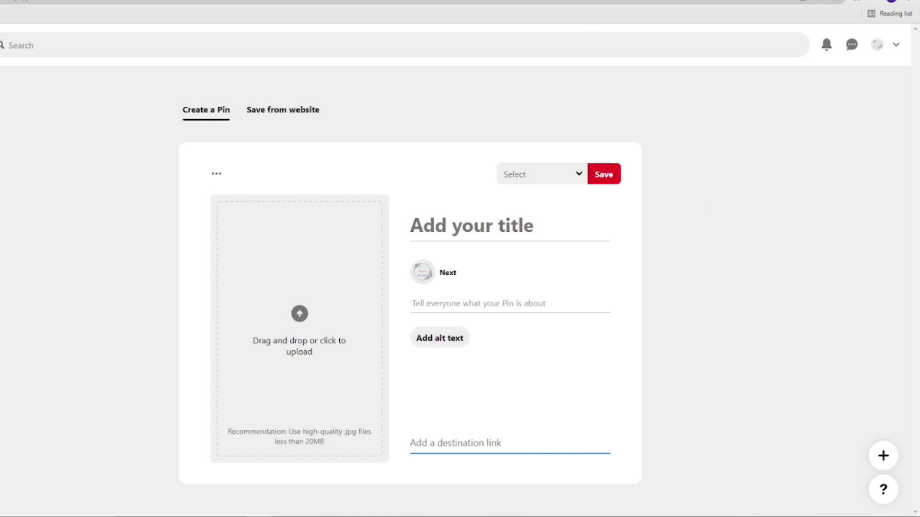
Step: Search TikTok for 'tech' and scroll through the video results grid
{"action": "left_click", "coordinate": [593, 2]}
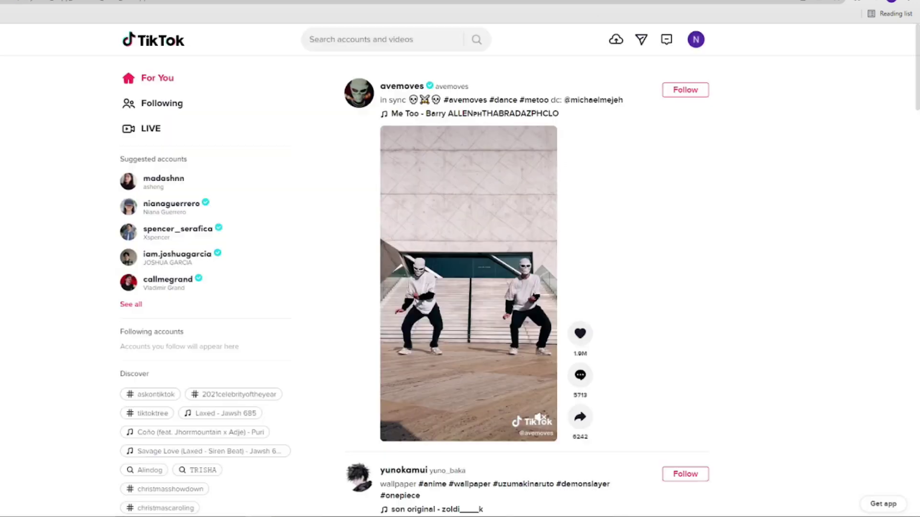
{"action": "left_click", "coordinate": [384, 39]}
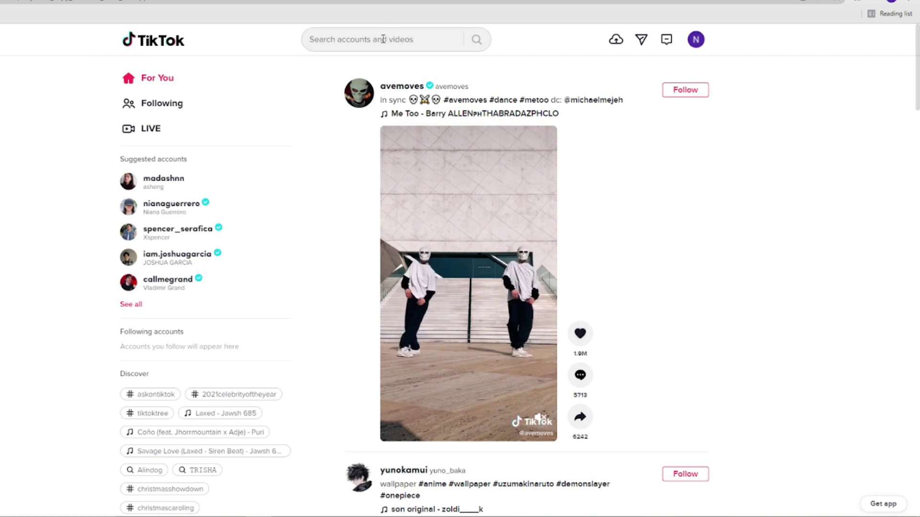
{"action": "type", "text": "tech"}
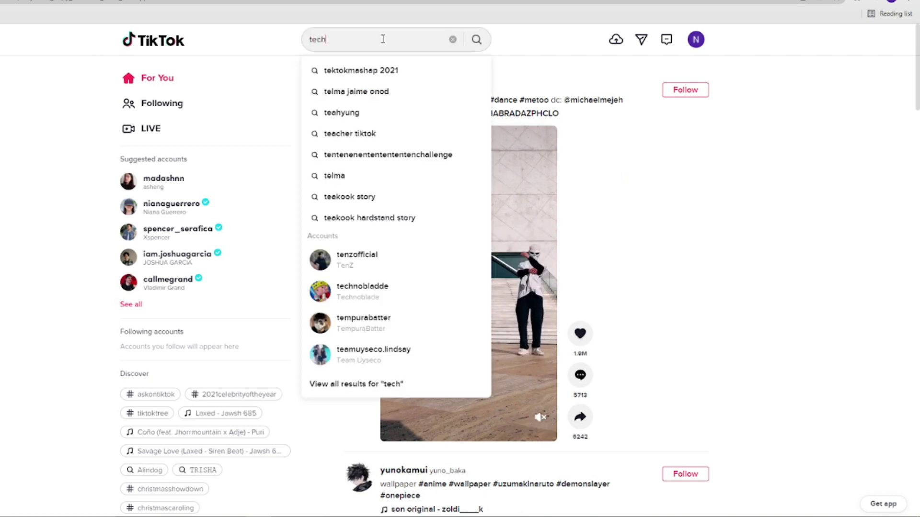
{"action": "key", "text": "Return"}
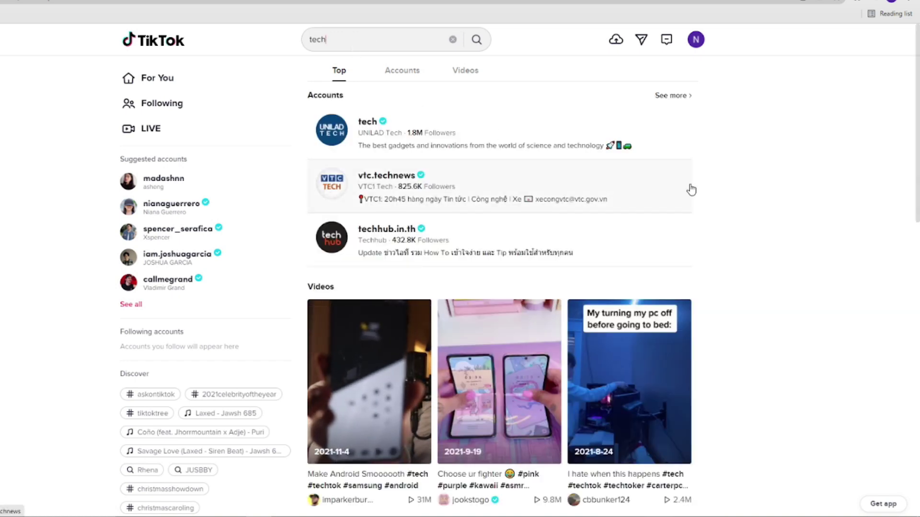
{"action": "scroll", "coordinate": [695, 192], "scroll_direction": "down", "scroll_amount": 3}
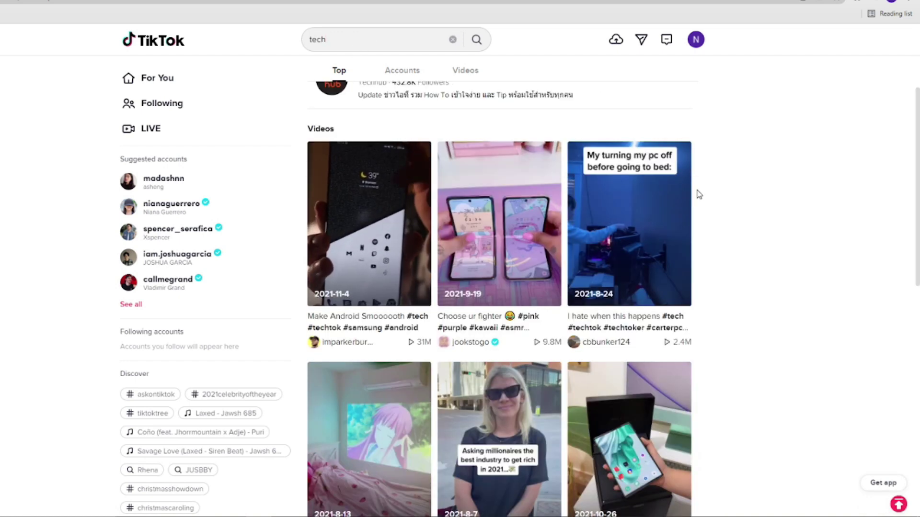
{"action": "scroll", "coordinate": [699, 194], "scroll_direction": "down", "scroll_amount": 3}
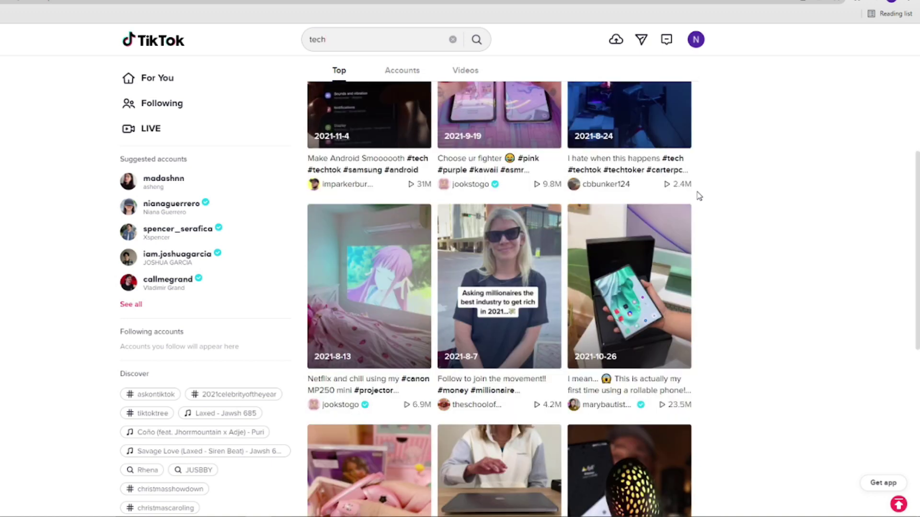
{"action": "scroll", "coordinate": [699, 196], "scroll_direction": "down", "scroll_amount": 3}
{"action": "scroll", "coordinate": [699, 196], "scroll_direction": "down", "scroll_amount": 2}
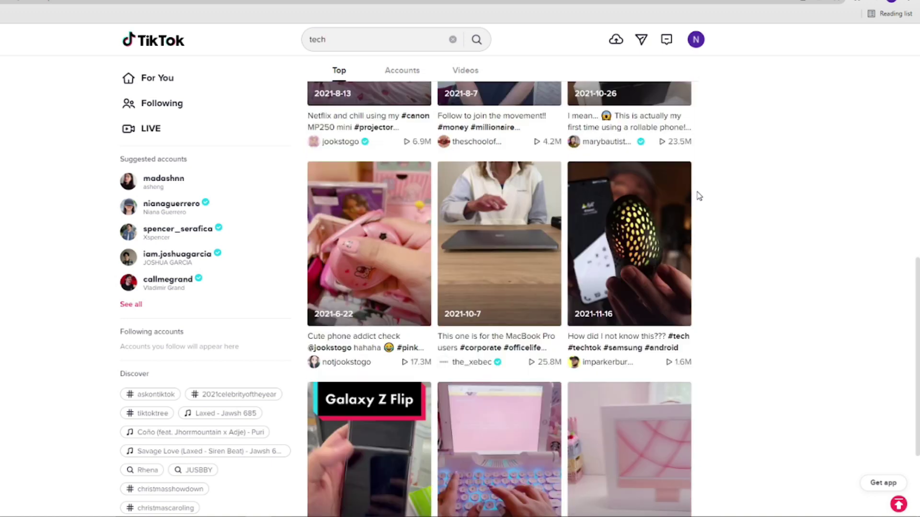
{"action": "scroll", "coordinate": [699, 194], "scroll_direction": "down", "scroll_amount": 1}
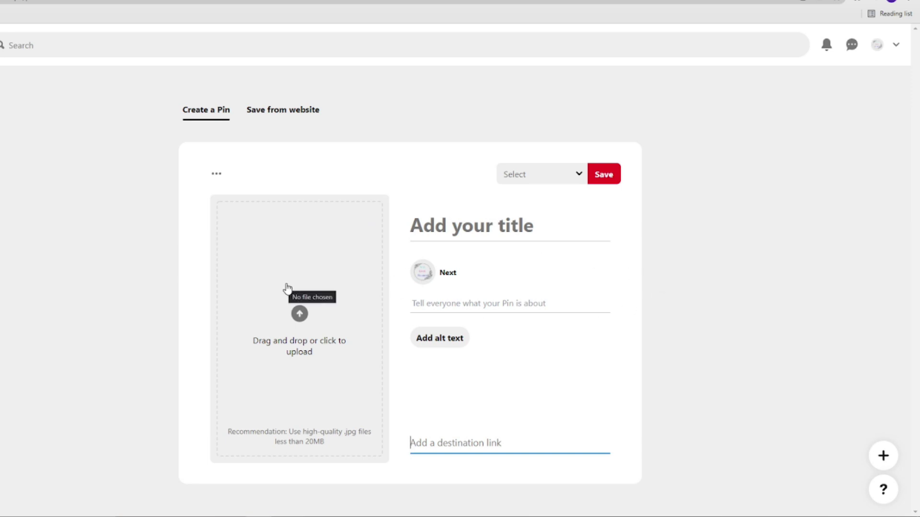
Step: Visit the pin's Title, description and destination link fields in turn, entering nothing
{"action": "left_click", "coordinate": [497, 223]}
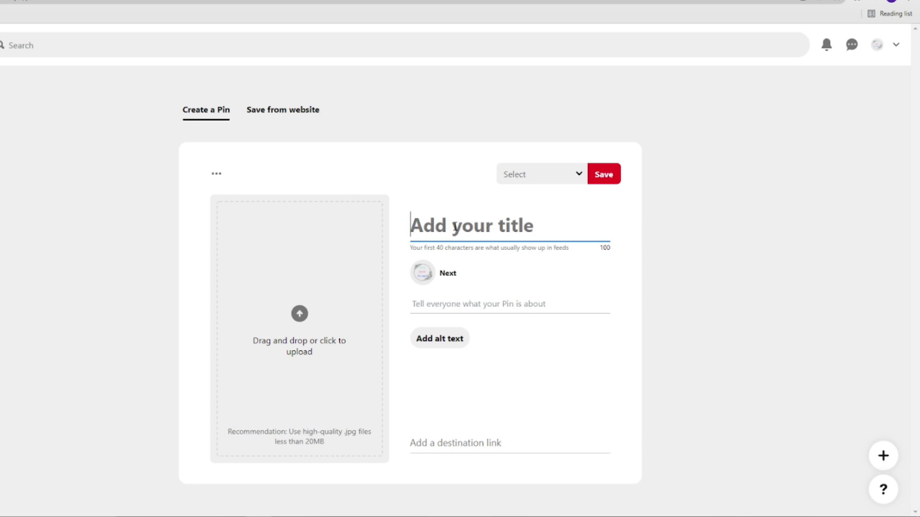
{"action": "left_click", "coordinate": [445, 301]}
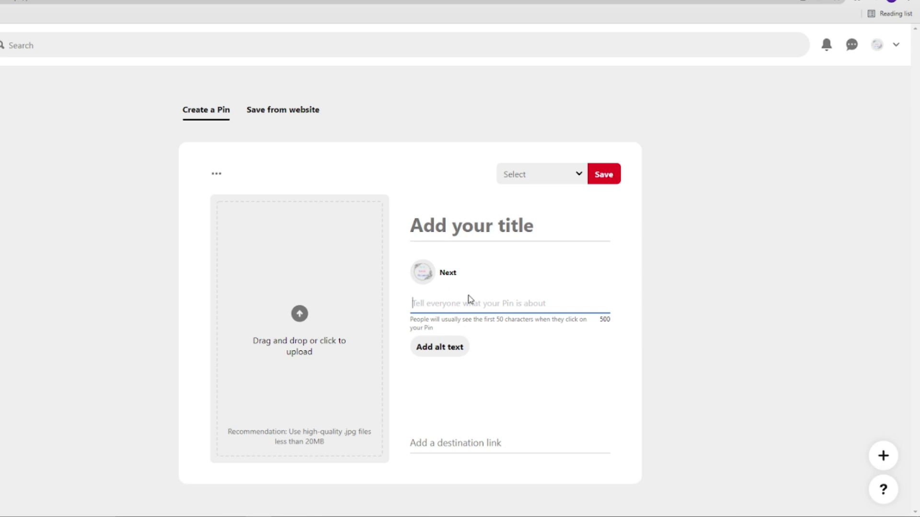
{"action": "left_click", "coordinate": [457, 443]}
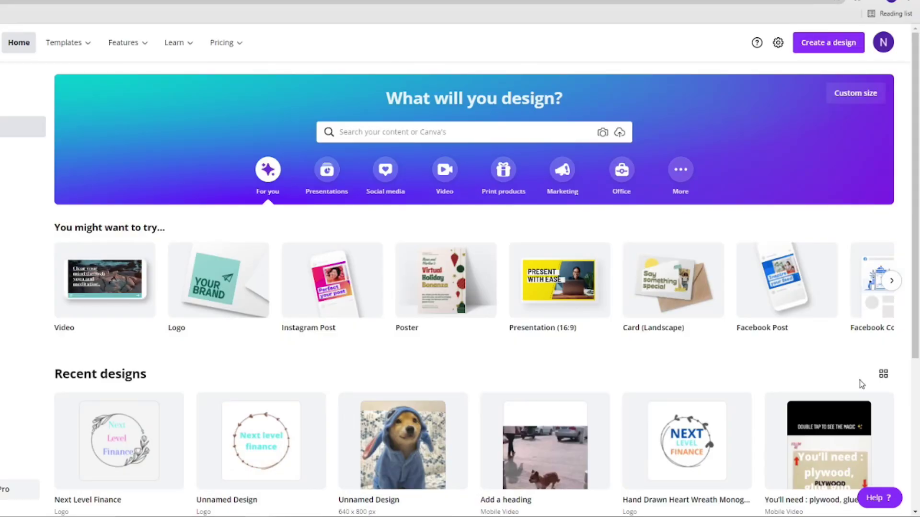
Step: Briefly open a blank poster, return Home, then create a blank Instagram Post and view its templates
{"action": "left_click", "coordinate": [430, 298]}
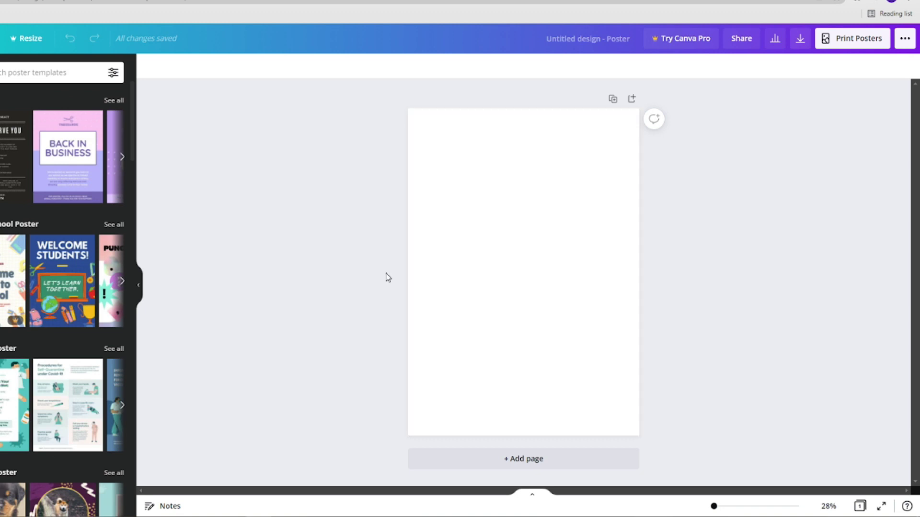
{"action": "left_click", "coordinate": [121, 159]}
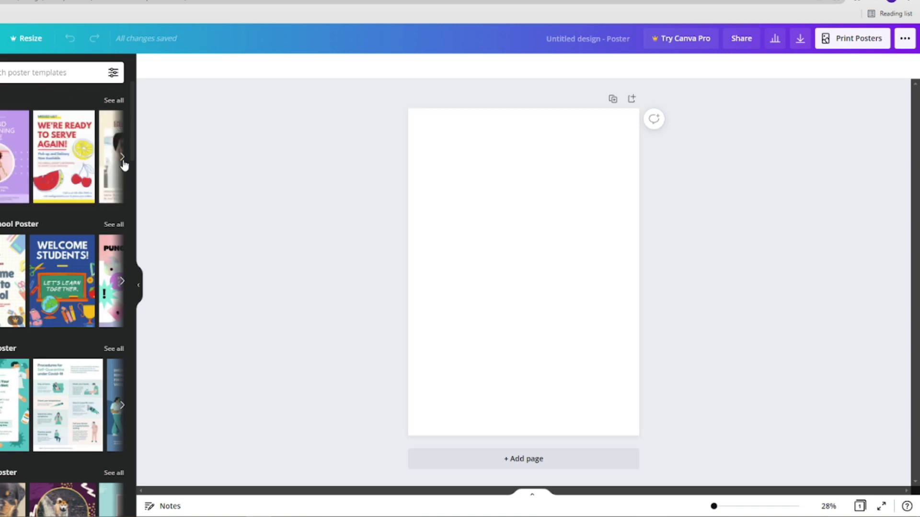
{"action": "left_click", "coordinate": [120, 161]}
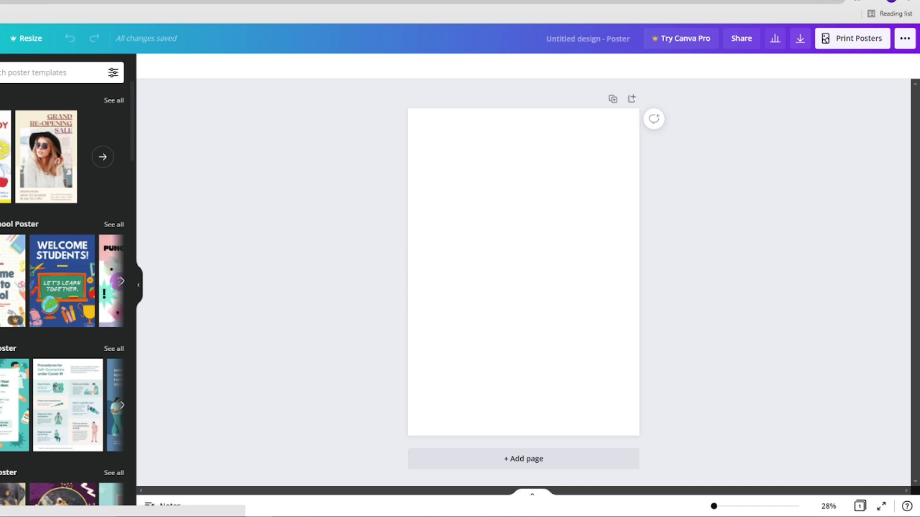
{"action": "key", "text": "alt+Left"}
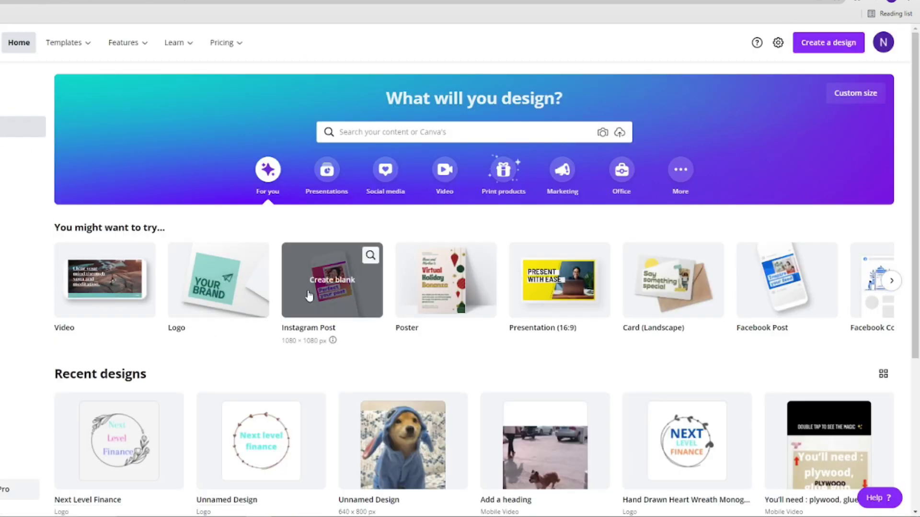
{"action": "left_click", "coordinate": [309, 295]}
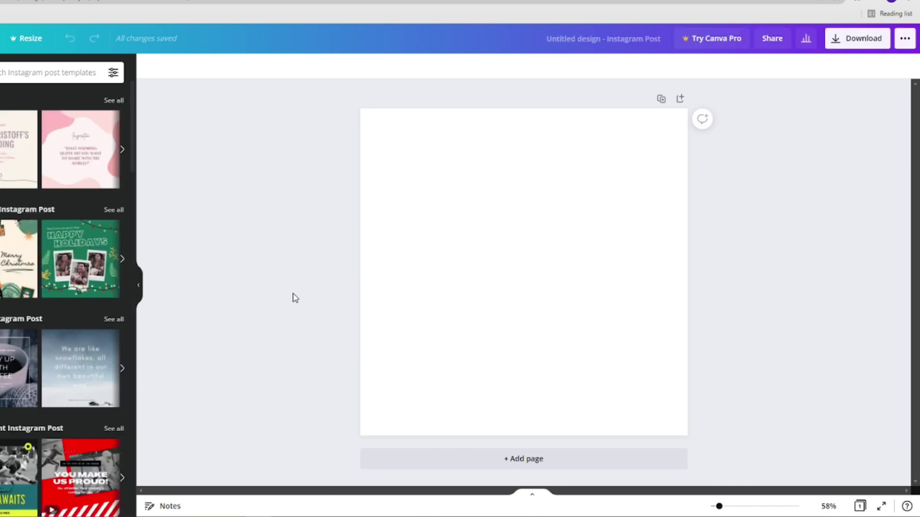
{"action": "left_click", "coordinate": [122, 149]}
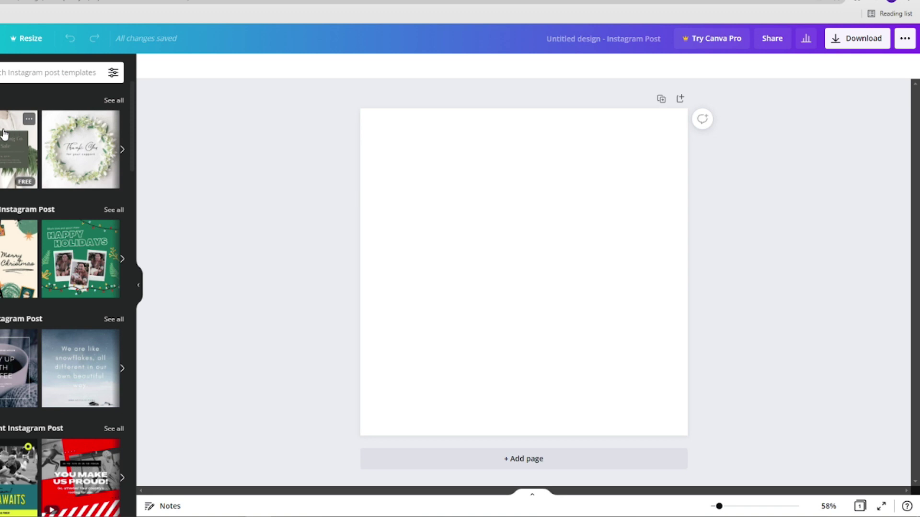
Step: Apply the clothing Flash Sale template, then delete its heading, UP TO 70% OFF! line and body text
{"action": "left_click_drag", "start_coordinate": [12, 163], "coordinate": [436, 219]}
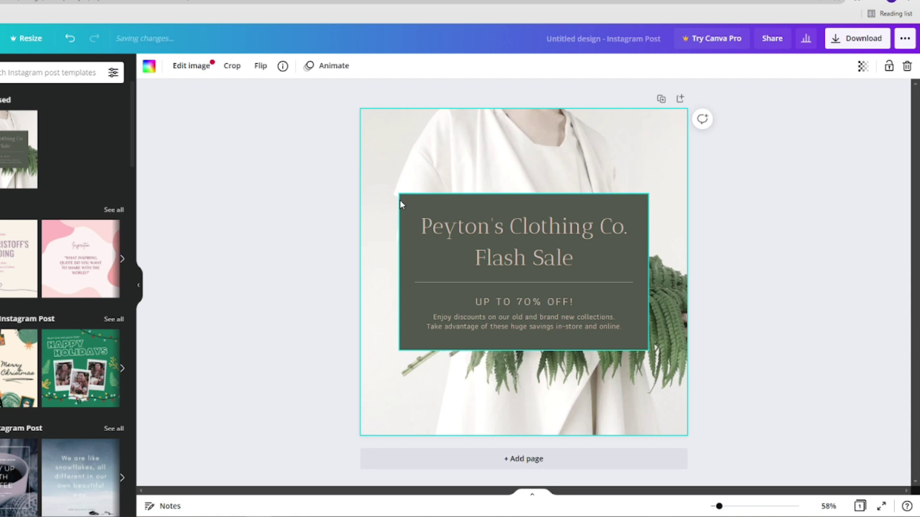
{"action": "left_click", "coordinate": [454, 247]}
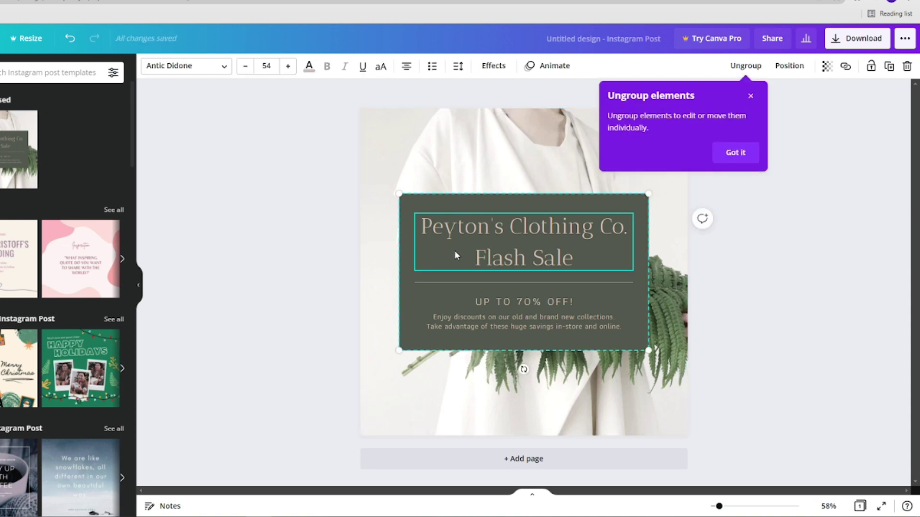
{"action": "key", "text": "Delete"}
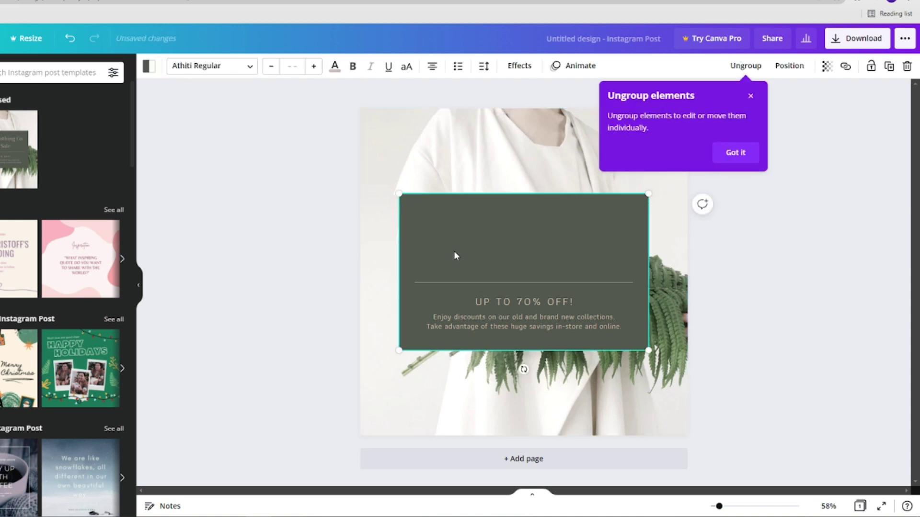
{"action": "left_click", "coordinate": [499, 316]}
{"action": "left_click", "coordinate": [504, 300]}
{"action": "key", "text": "Delete"}
{"action": "left_click", "coordinate": [510, 321]}
{"action": "key", "text": "Delete"}
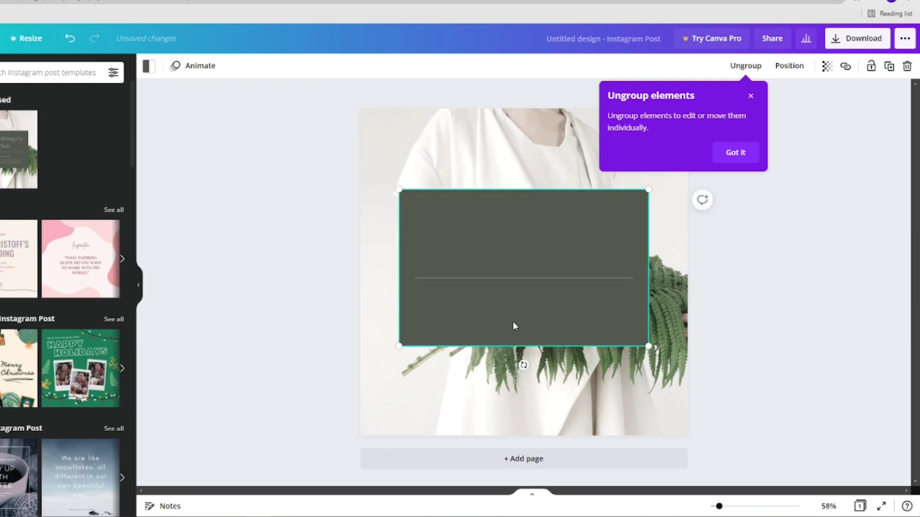